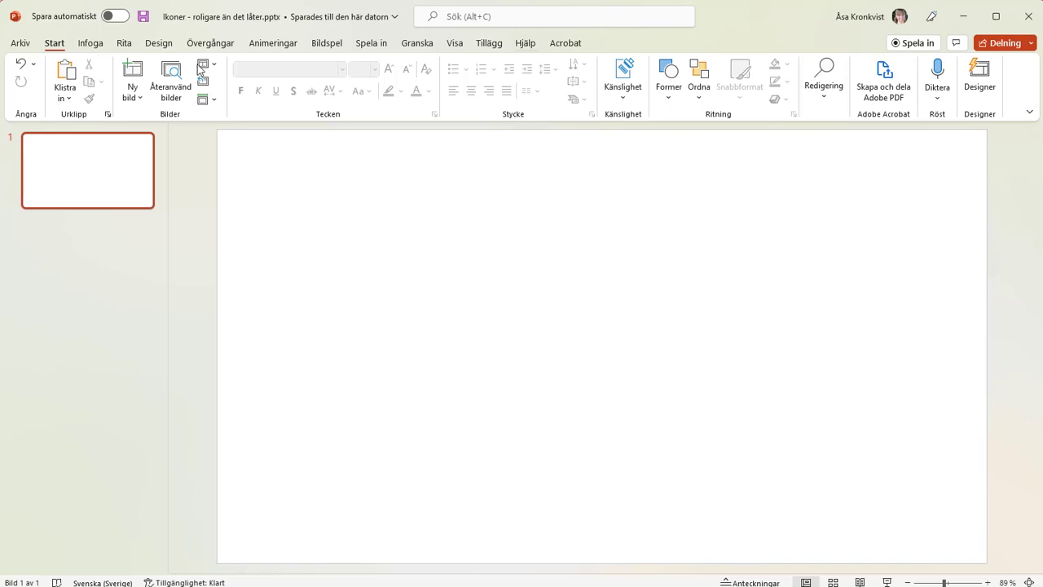
Step: Paste the bee, ant, standing woman, microscope lab set and scientist pictures onto the blank slide
{"action": "left_click", "coordinate": [96, 45]}
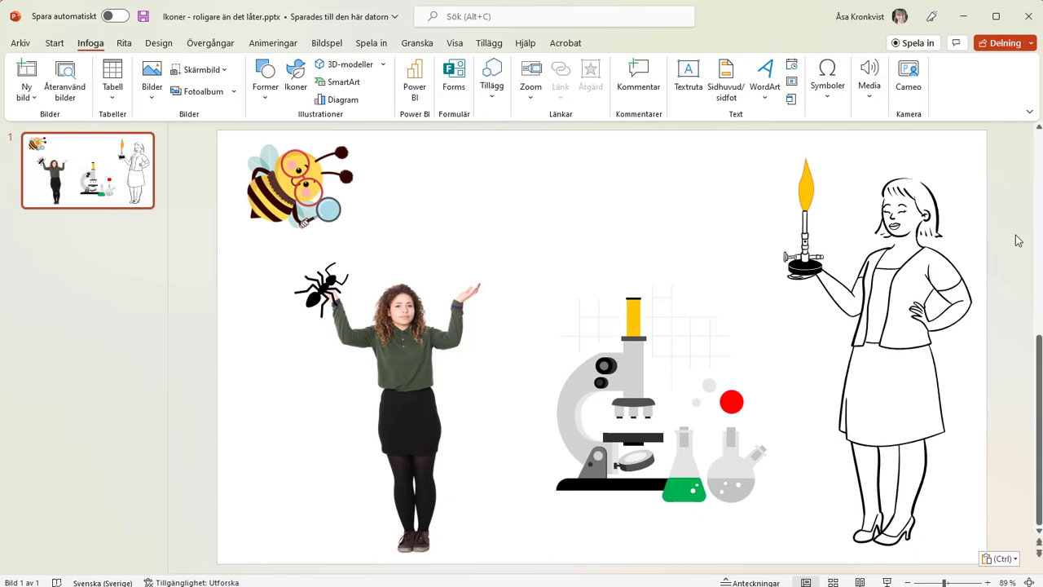
{"action": "left_click", "coordinate": [54, 43]}
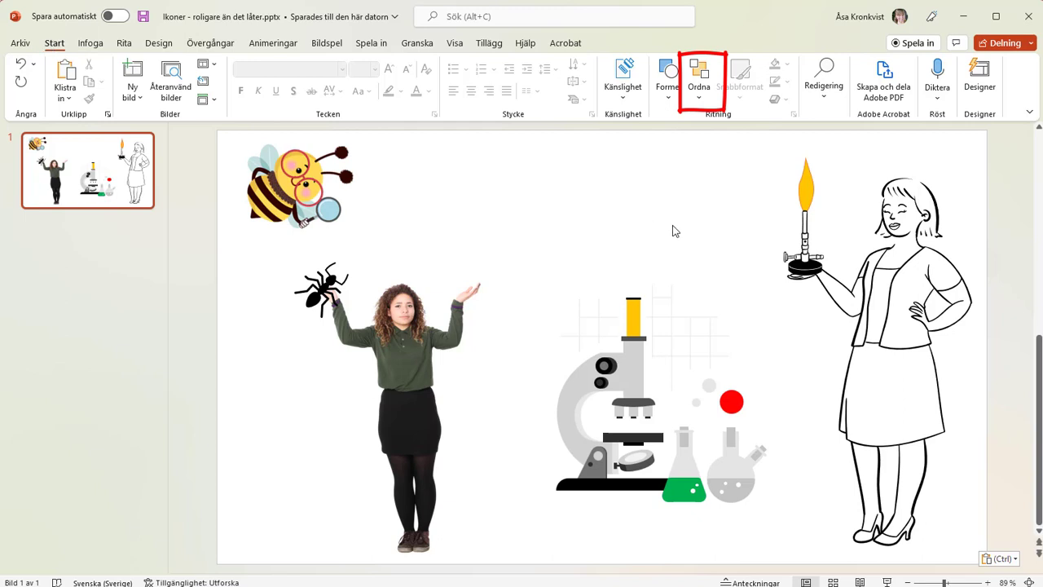
Step: Bring the woman photo in front of all other objects with Placera längst fram
{"action": "left_click", "coordinate": [708, 92]}
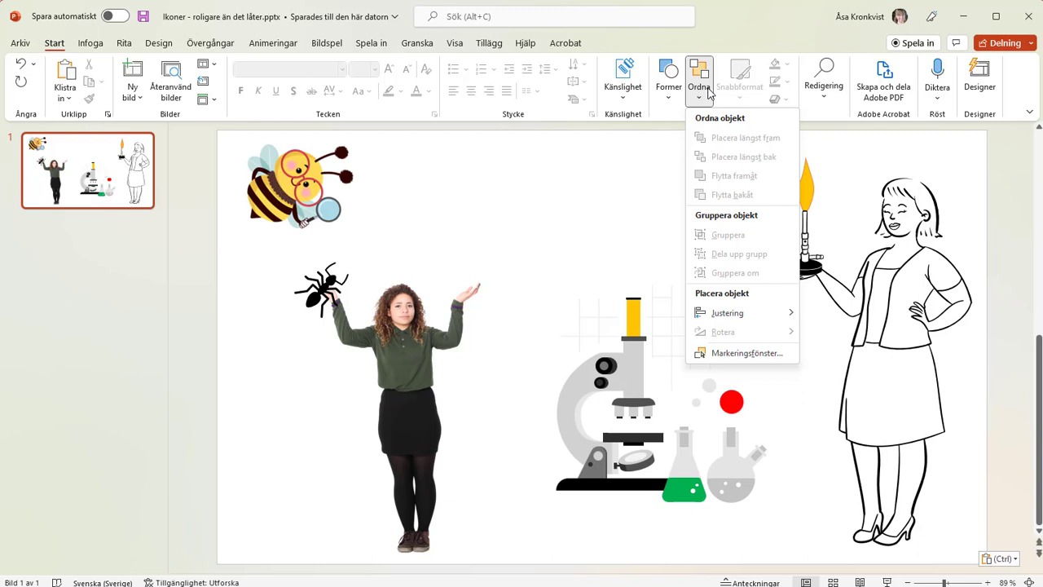
{"action": "left_click", "coordinate": [423, 354]}
{"action": "left_click", "coordinate": [412, 351]}
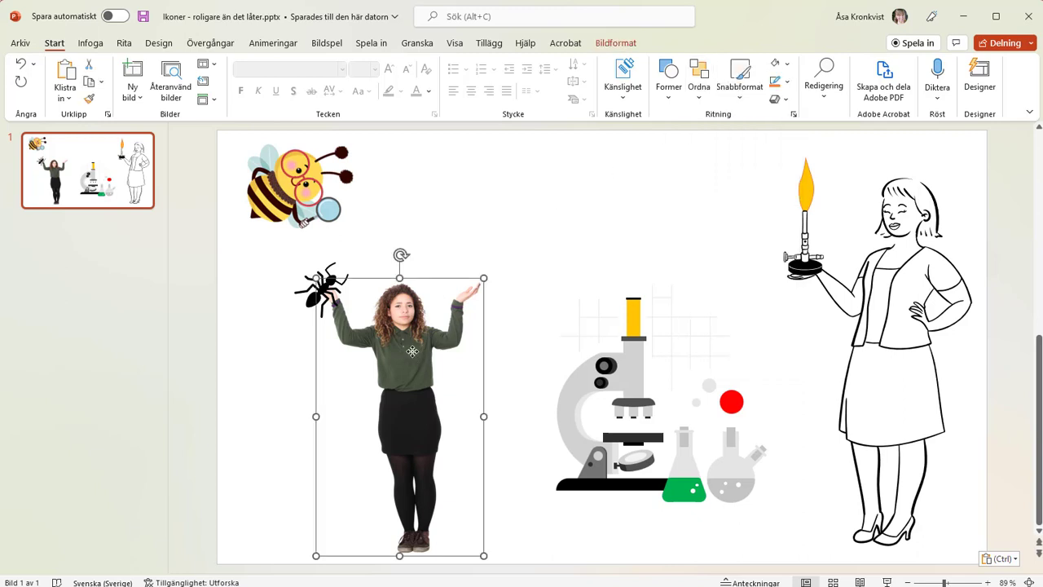
{"action": "left_click", "coordinate": [701, 82]}
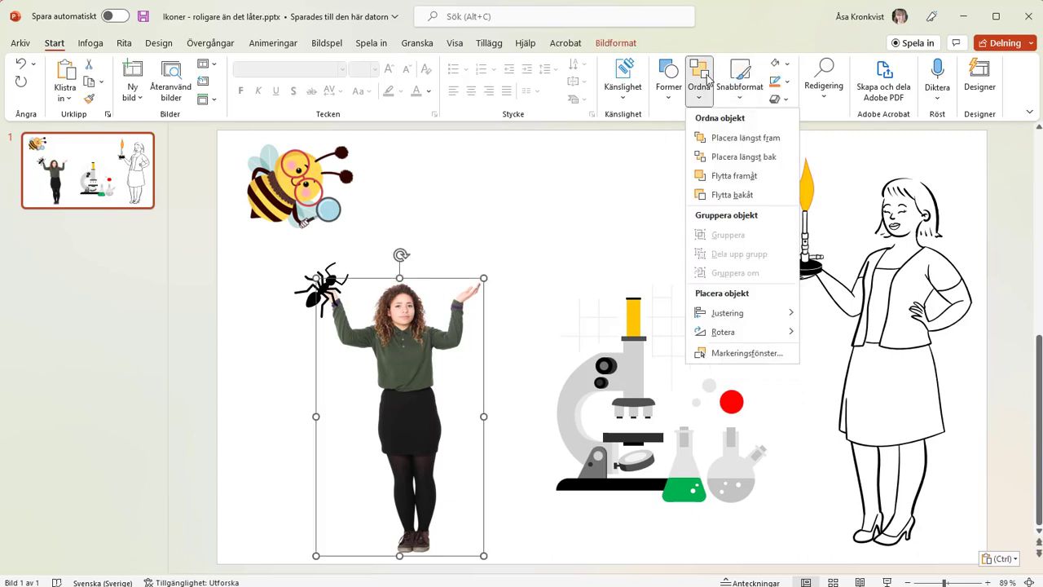
{"action": "left_click", "coordinate": [725, 140]}
{"action": "left_click", "coordinate": [584, 224]}
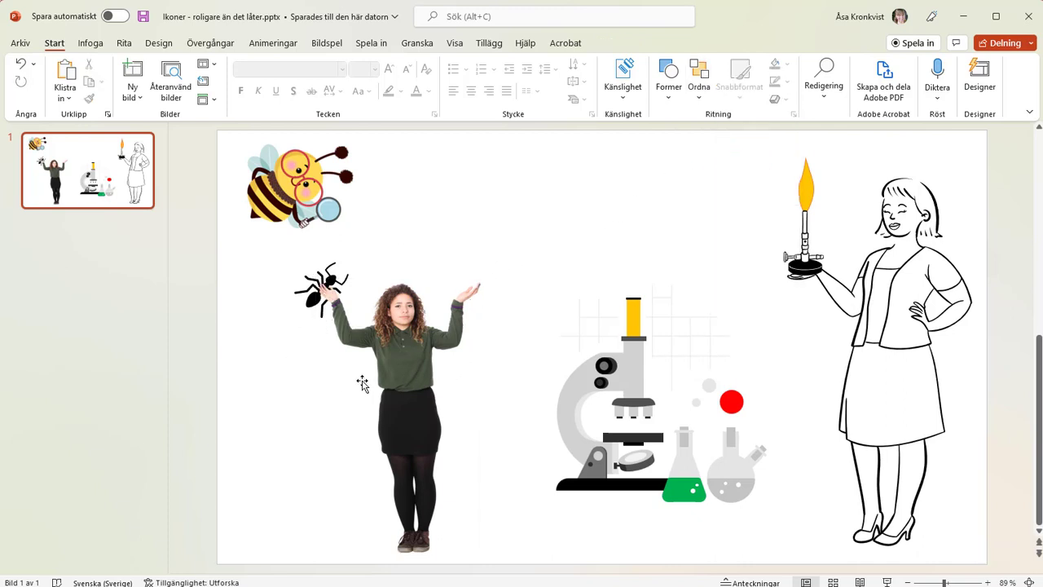
Step: Send the woman photo back behind the ant and scale it down from a corner
{"action": "left_click", "coordinate": [412, 373]}
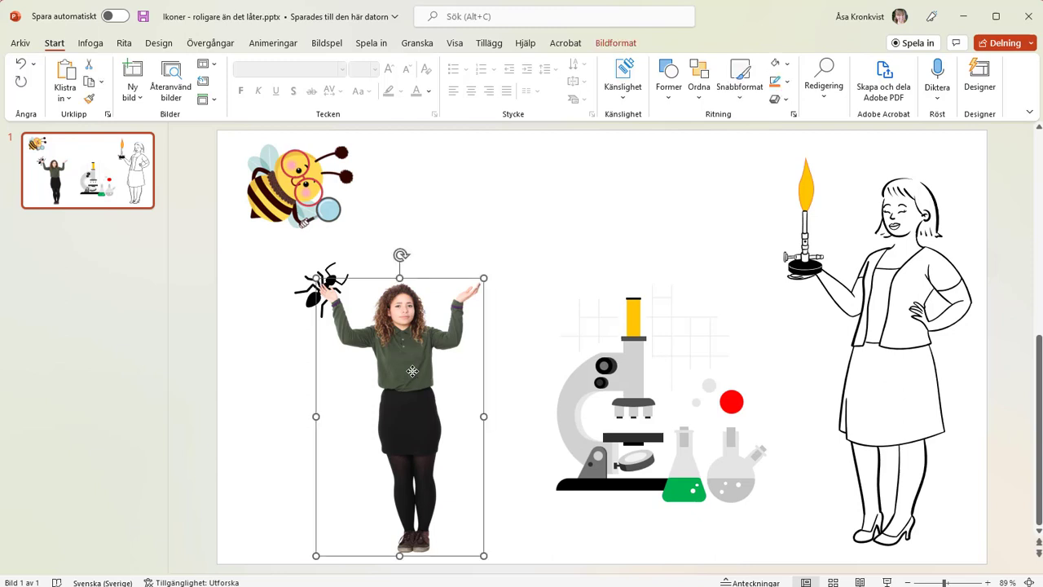
{"action": "left_click", "coordinate": [703, 97]}
{"action": "left_click", "coordinate": [705, 154]}
{"action": "left_click", "coordinate": [530, 215]}
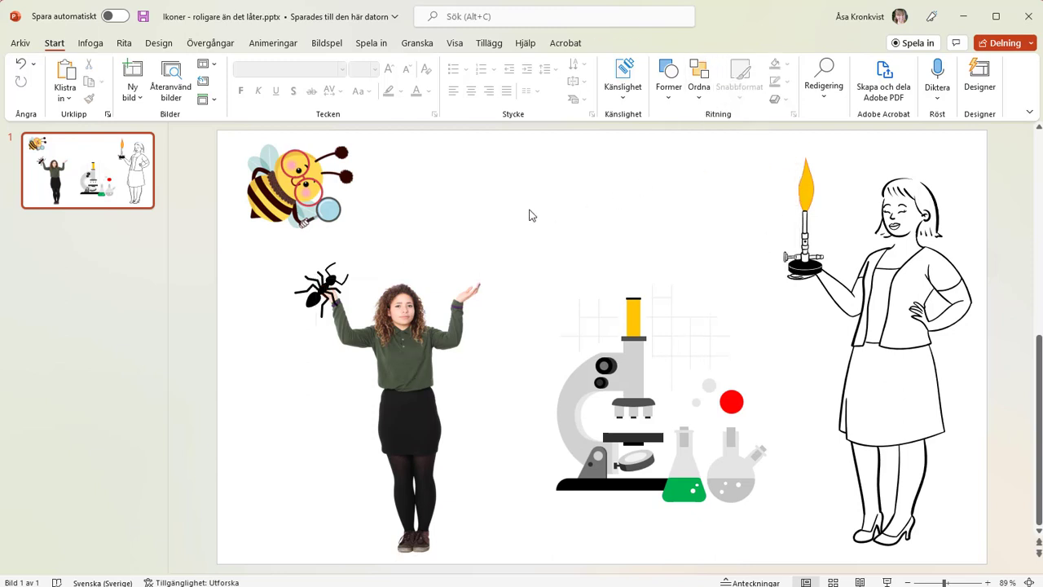
{"action": "left_click", "coordinate": [404, 313]}
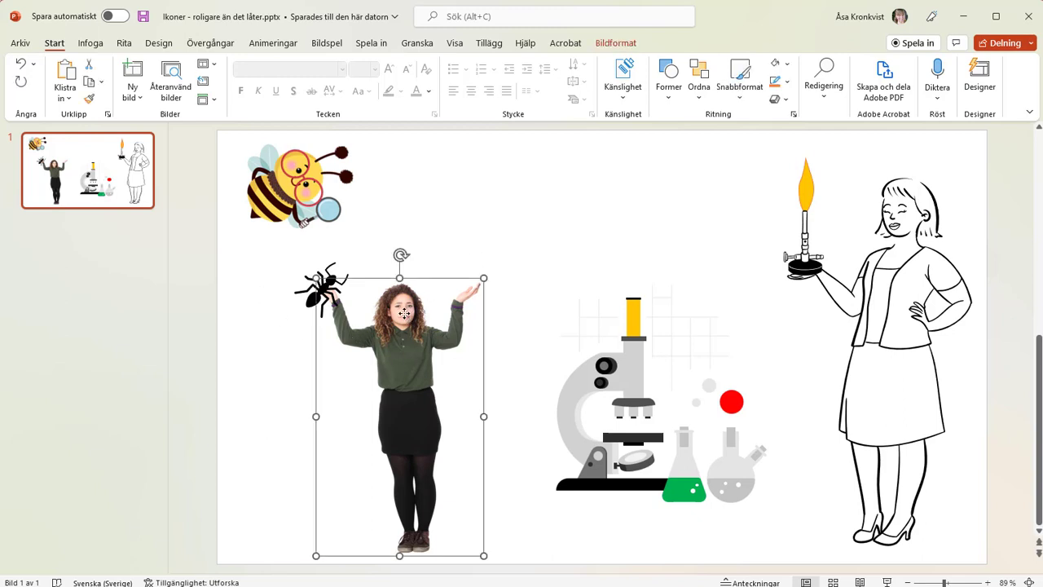
{"action": "left_click_drag", "start_coordinate": [483, 278], "coordinate": [389, 363]}
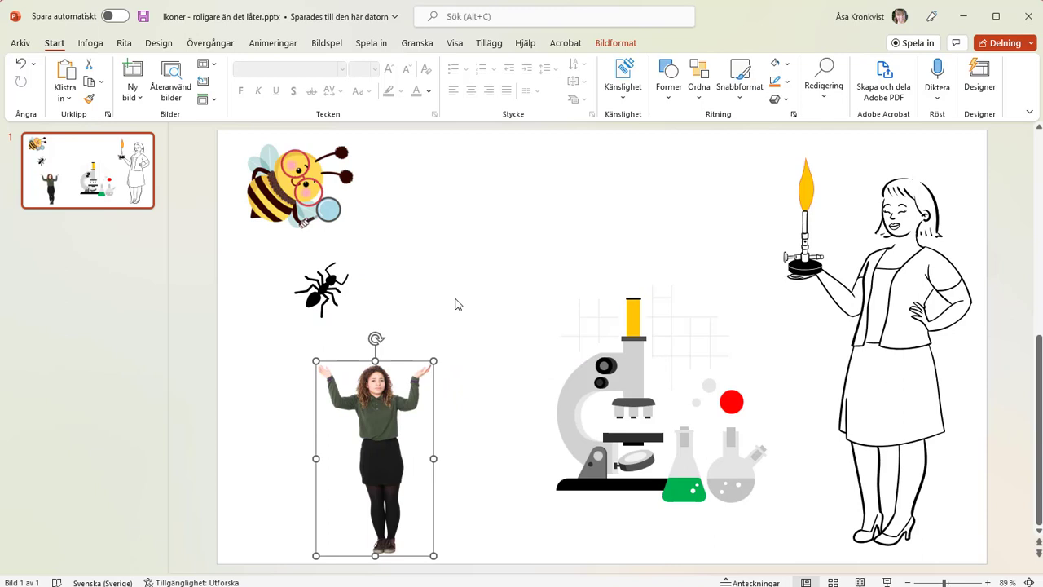
Step: Undo the resize, group the ant with the woman photo, and shrink the group together
{"action": "left_click", "coordinate": [21, 62]}
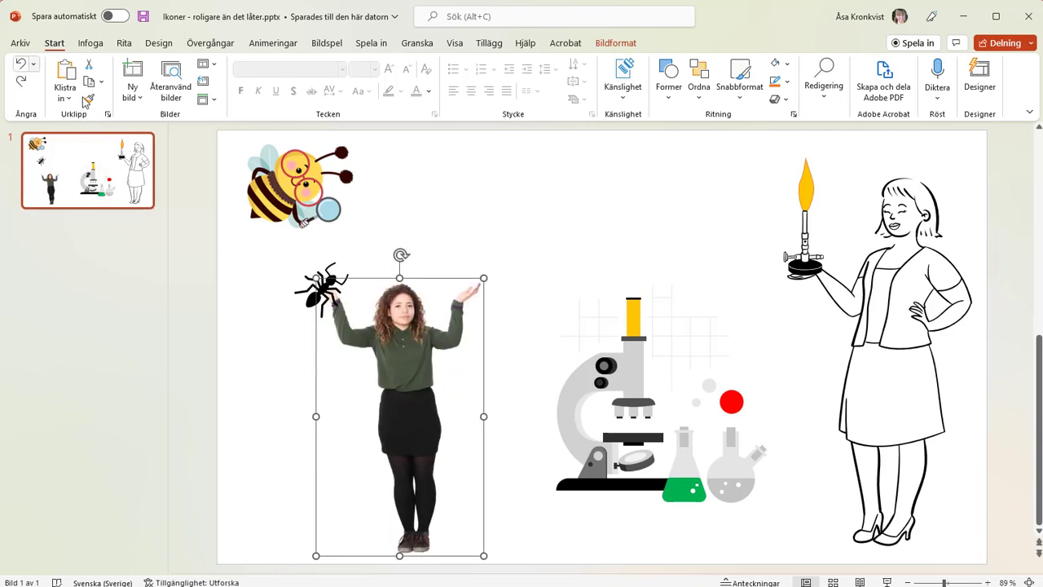
{"action": "left_click", "coordinate": [500, 220]}
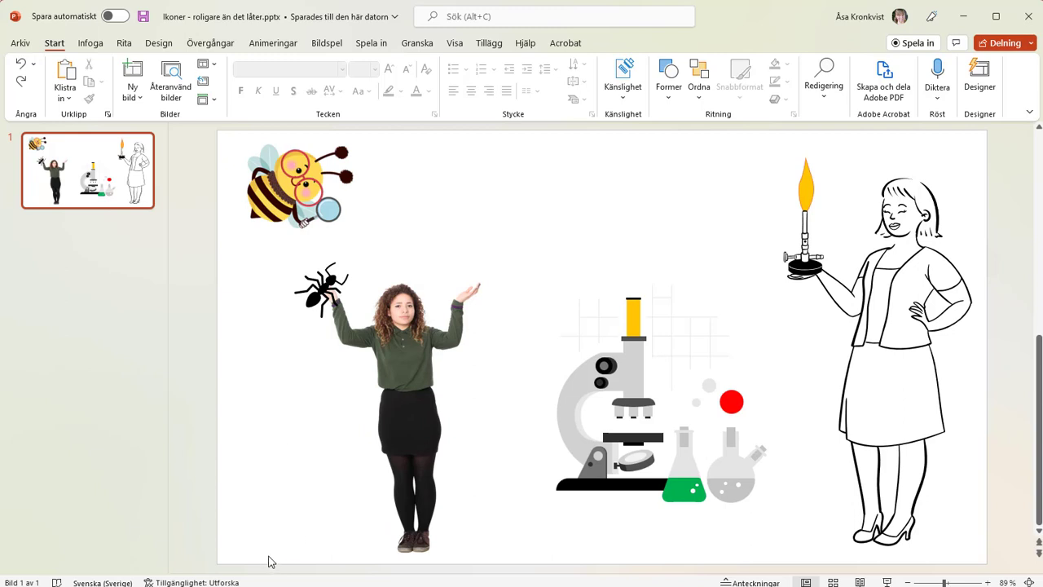
{"action": "left_click_drag", "start_coordinate": [263, 562], "coordinate": [555, 207]}
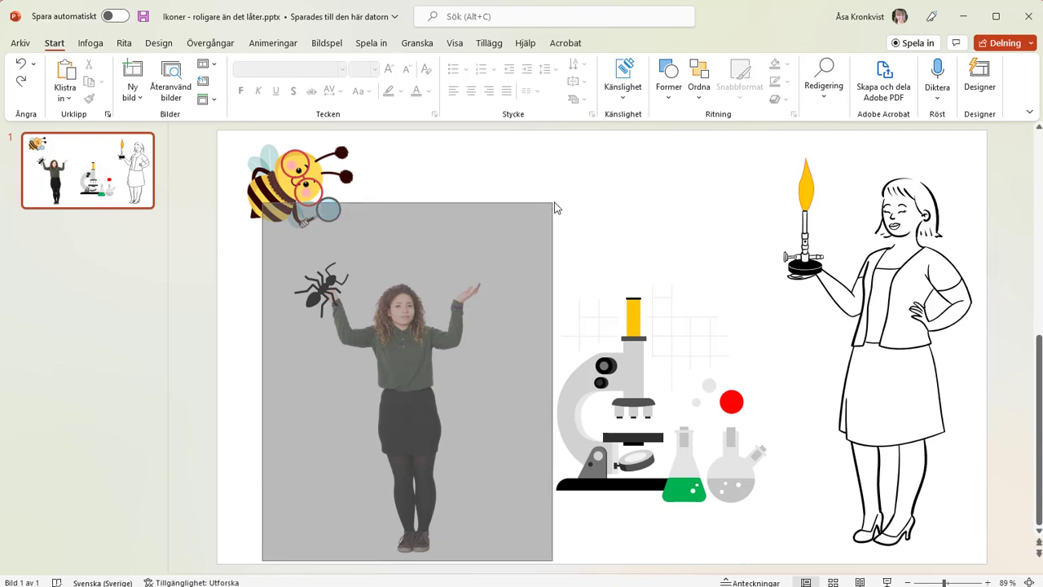
{"action": "left_click_drag", "start_coordinate": [554, 208], "coordinate": [557, 197]}
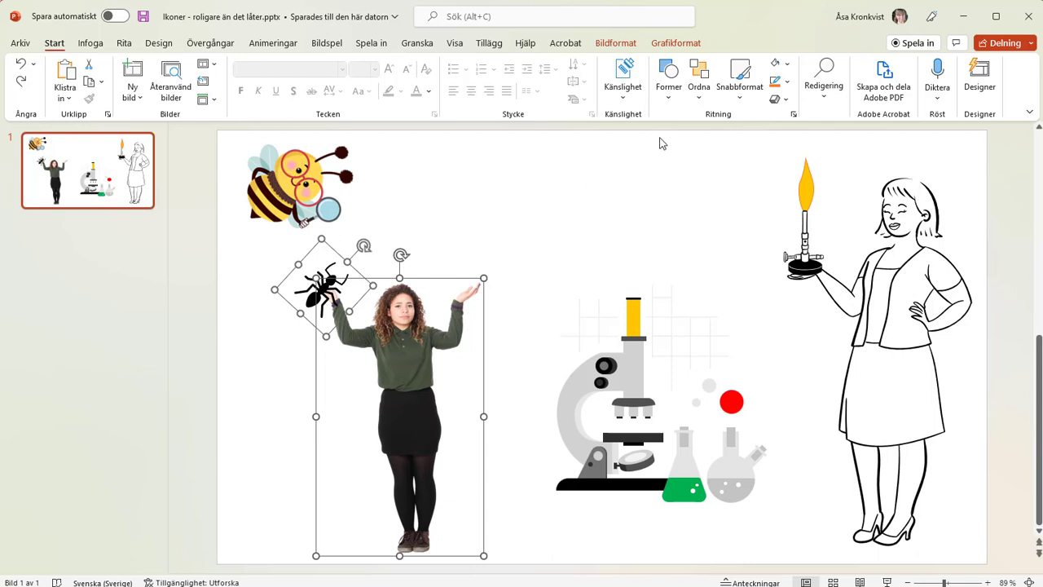
{"action": "left_click", "coordinate": [698, 83]}
{"action": "left_click", "coordinate": [730, 237]}
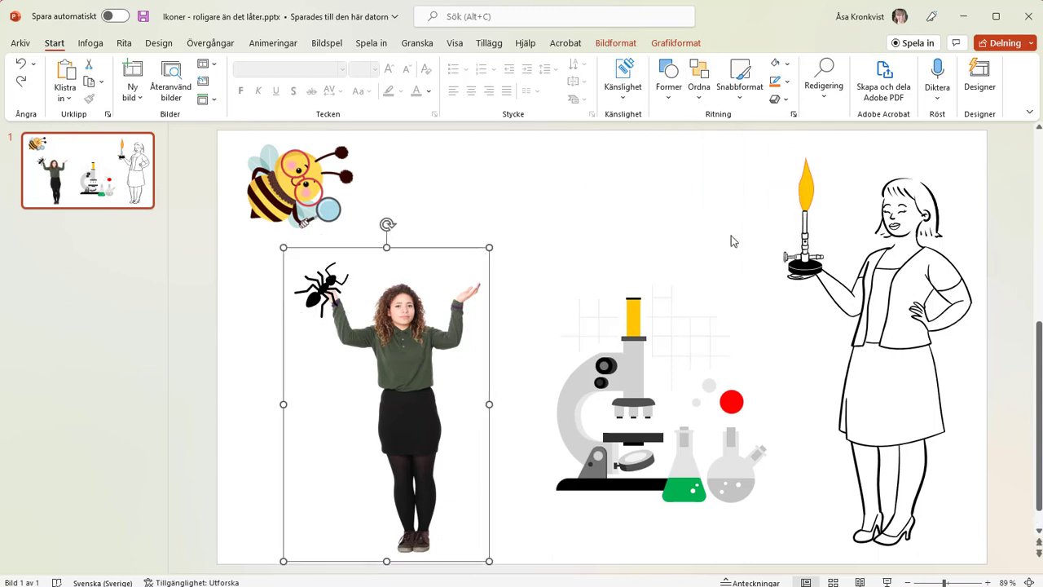
{"action": "mouse_move", "coordinate": [483, 247]}
{"action": "left_mouse_down"}
{"action": "mouse_move", "coordinate": [410, 338]}
{"action": "mouse_move", "coordinate": [412, 373]}
{"action": "left_mouse_up"}
{"action": "left_click", "coordinate": [453, 313]}
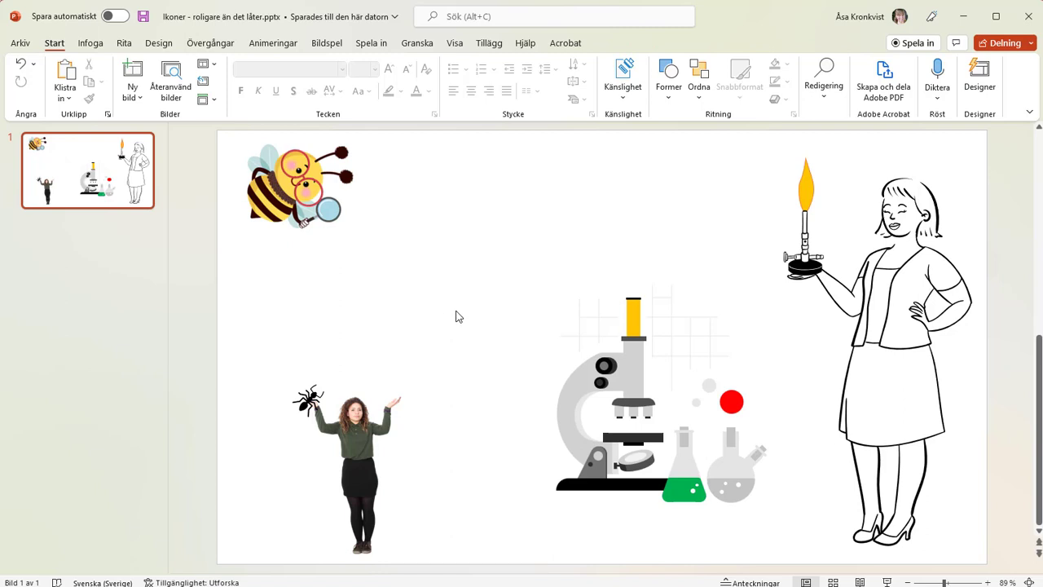
Step: Add blank slide 2 and insert the ant icon from the icon library
{"action": "left_click", "coordinate": [141, 98]}
{"action": "left_click", "coordinate": [143, 294]}
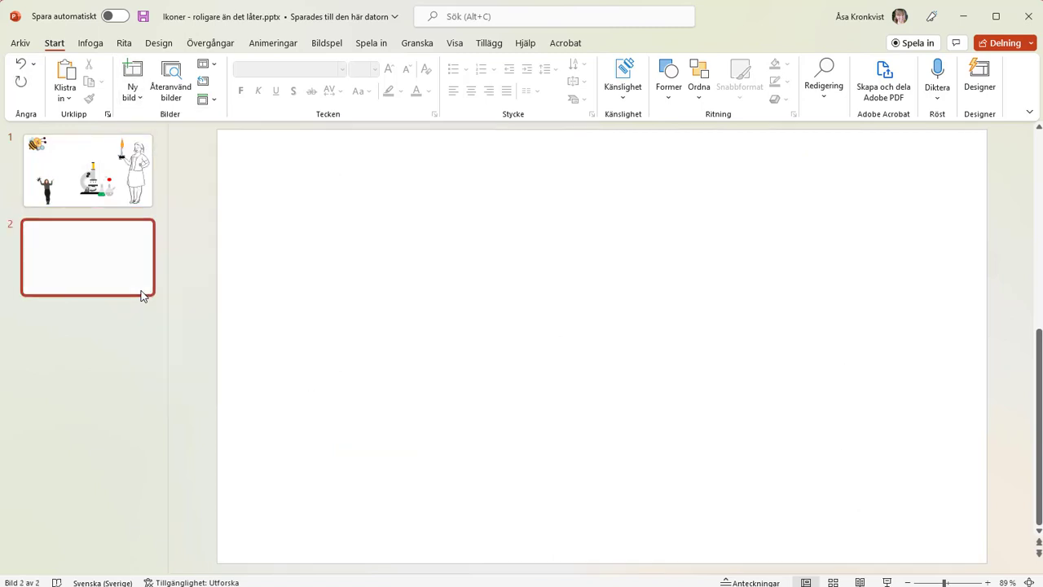
{"action": "left_click", "coordinate": [91, 43]}
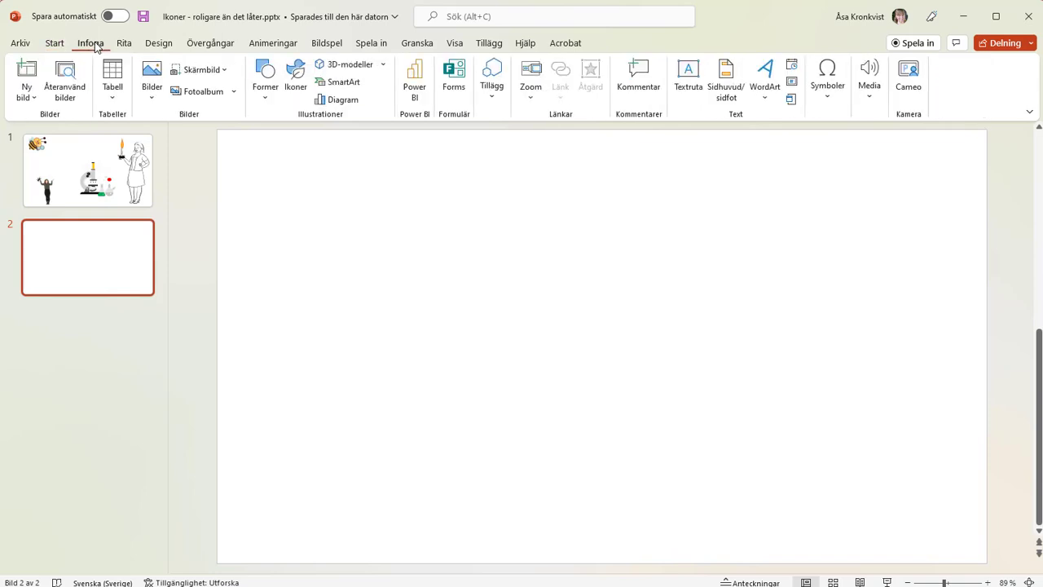
{"action": "left_click", "coordinate": [296, 74]}
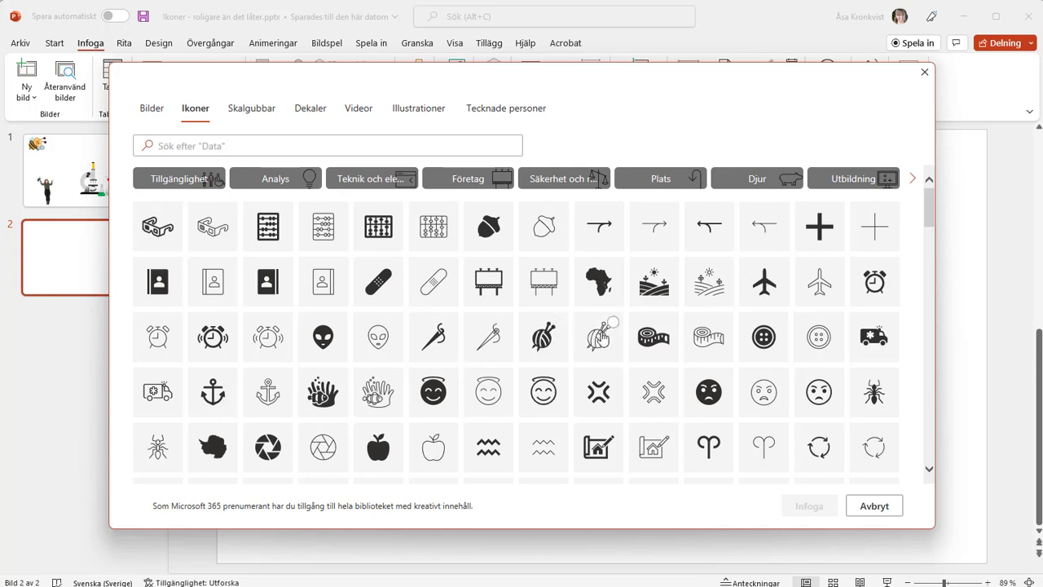
{"action": "scroll", "coordinate": [603, 339], "scroll_direction": "down", "scroll_amount": 1}
{"action": "left_click", "coordinate": [884, 334]}
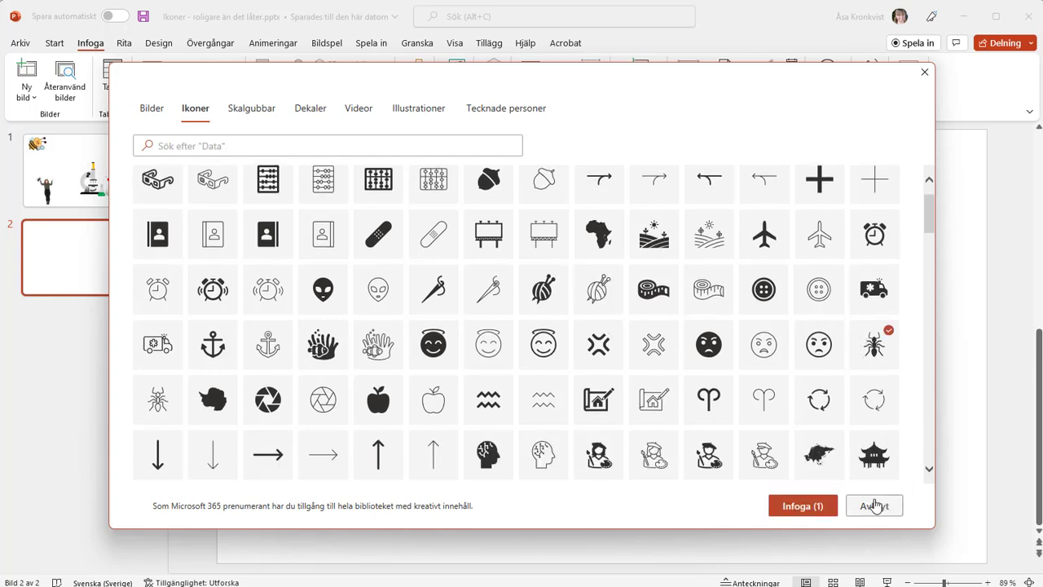
{"action": "left_click", "coordinate": [802, 505]}
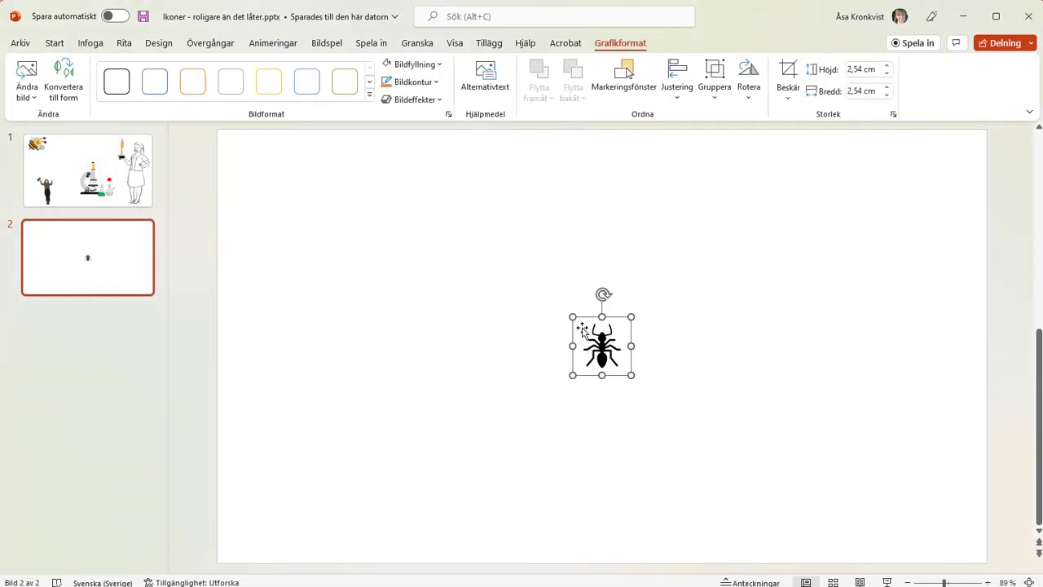
Step: Tilt the ant icon about 45° and move it left of the slide centre
{"action": "mouse_move", "coordinate": [603, 291]}
{"action": "left_mouse_down"}
{"action": "mouse_move", "coordinate": [647, 286]}
{"action": "mouse_move", "coordinate": [628, 299]}
{"action": "left_mouse_up"}
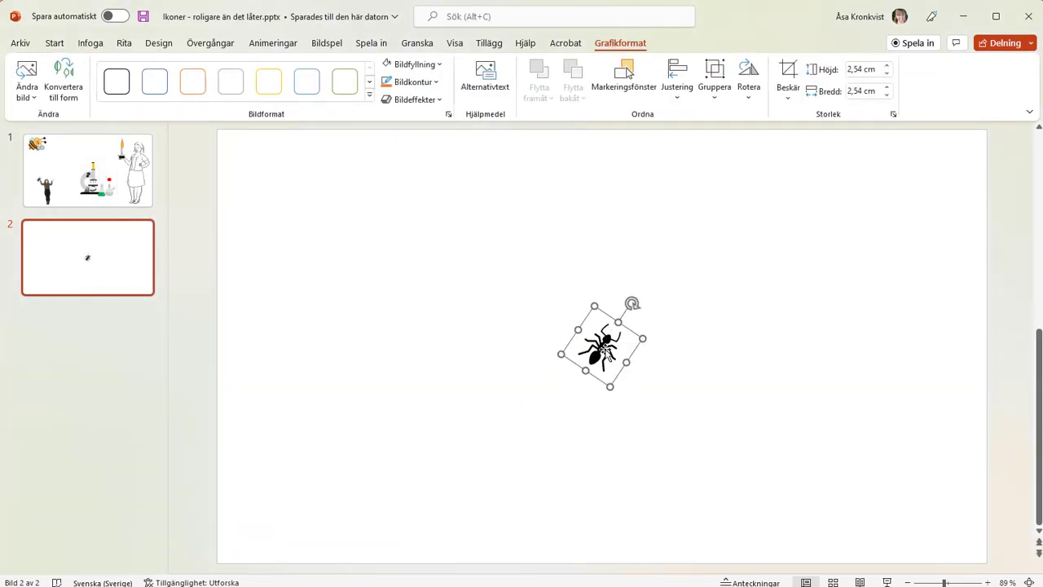
{"action": "left_click_drag", "start_coordinate": [609, 342], "coordinate": [379, 306]}
{"action": "left_click", "coordinate": [526, 301]}
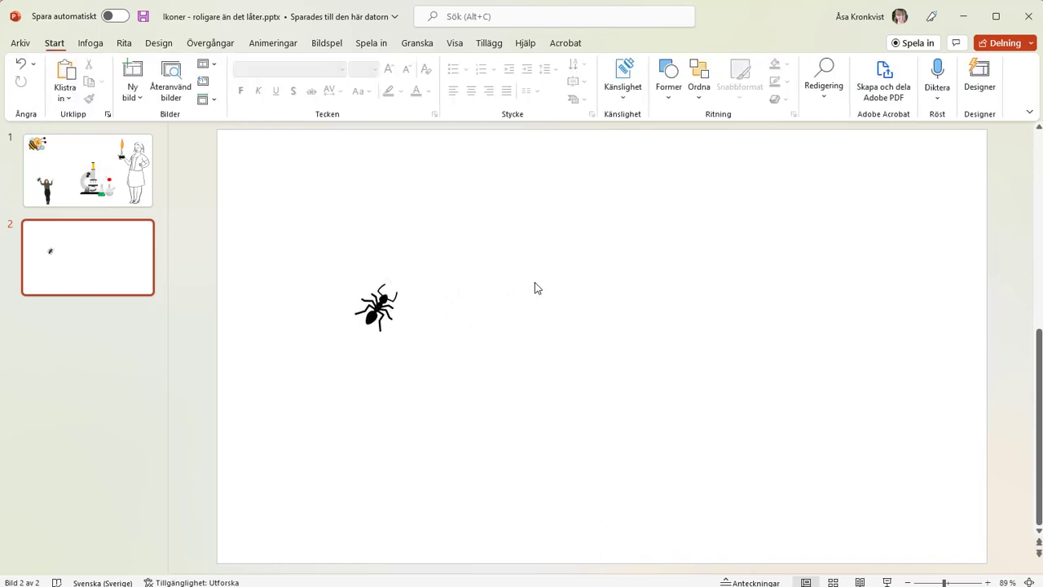
{"action": "left_click", "coordinate": [91, 43]}
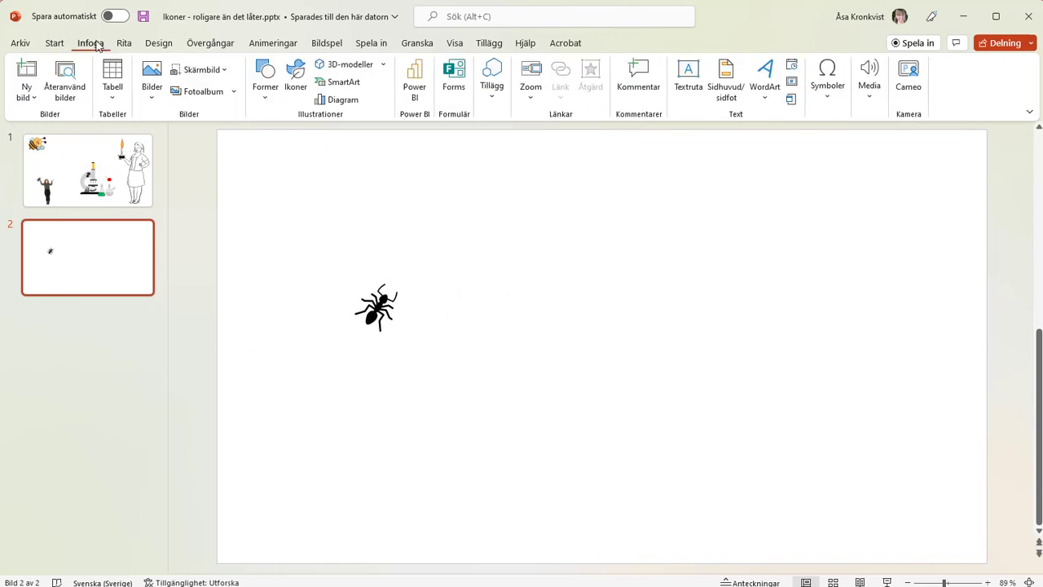
Step: Insert the Skalgubbar cutout of the woman in a black jacket and red top
{"action": "left_click", "coordinate": [296, 77]}
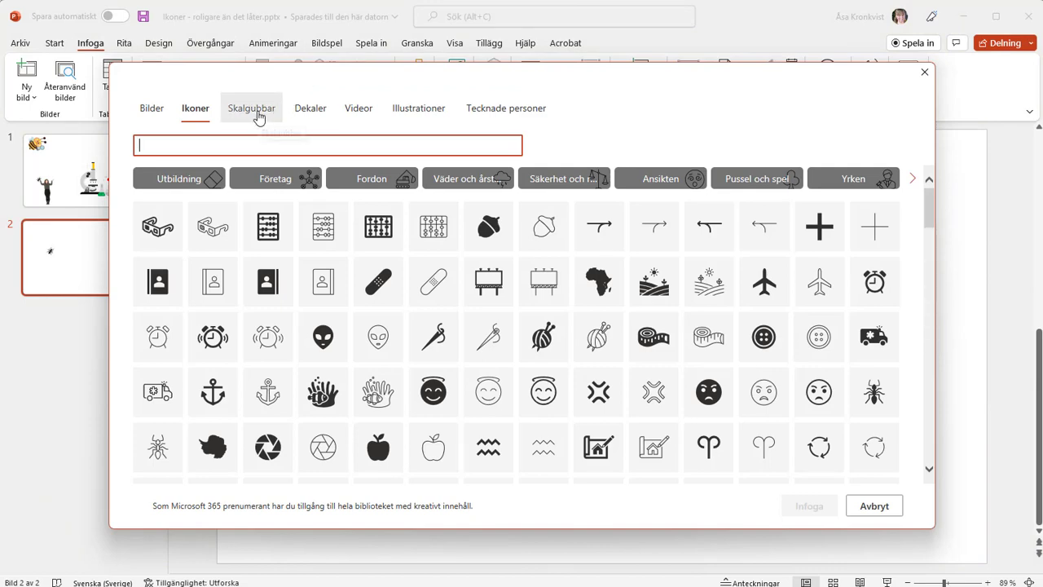
{"action": "left_click", "coordinate": [258, 115]}
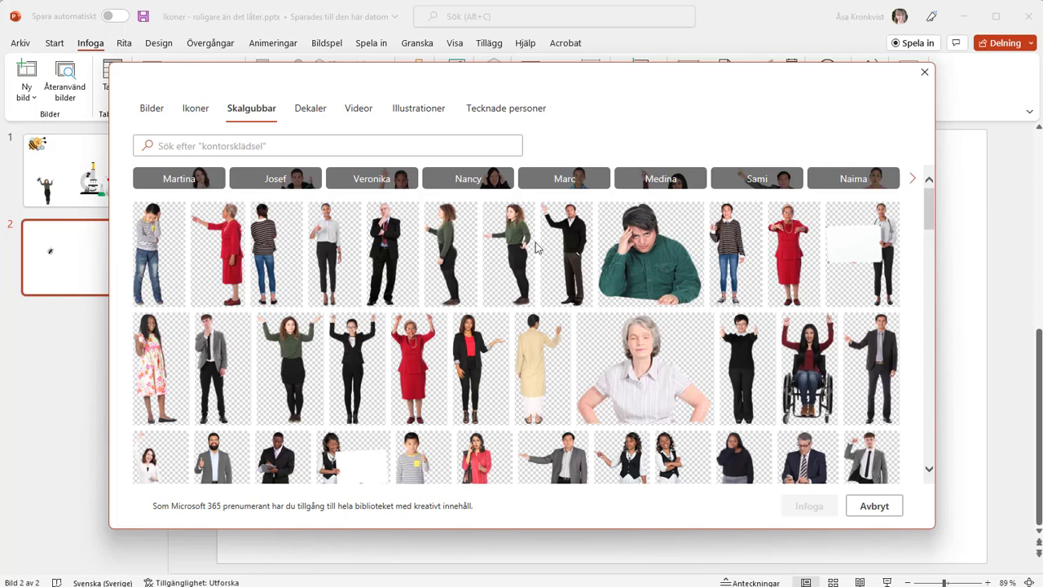
{"action": "left_click", "coordinate": [467, 377]}
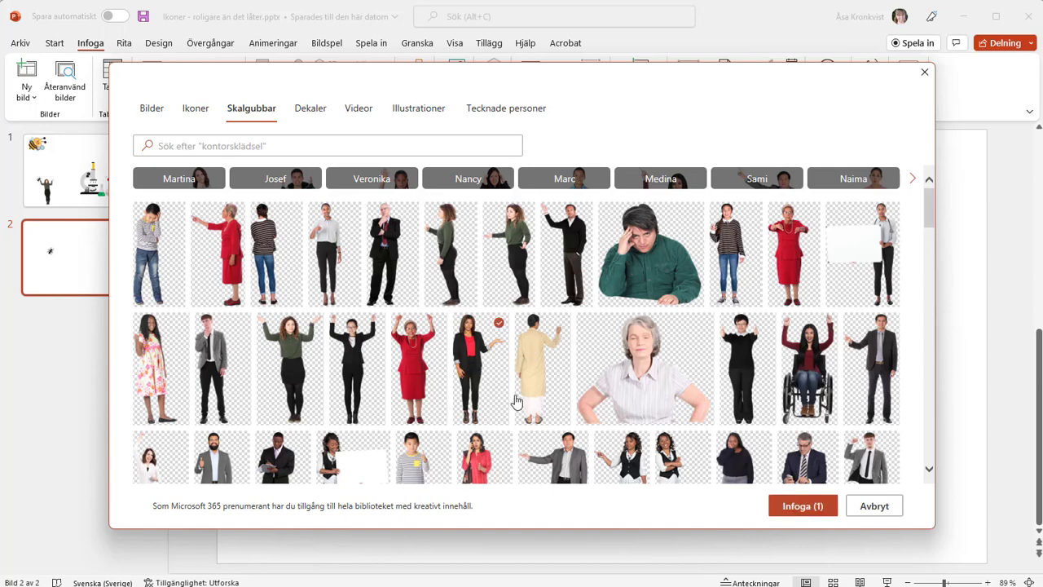
{"action": "left_click", "coordinate": [790, 500]}
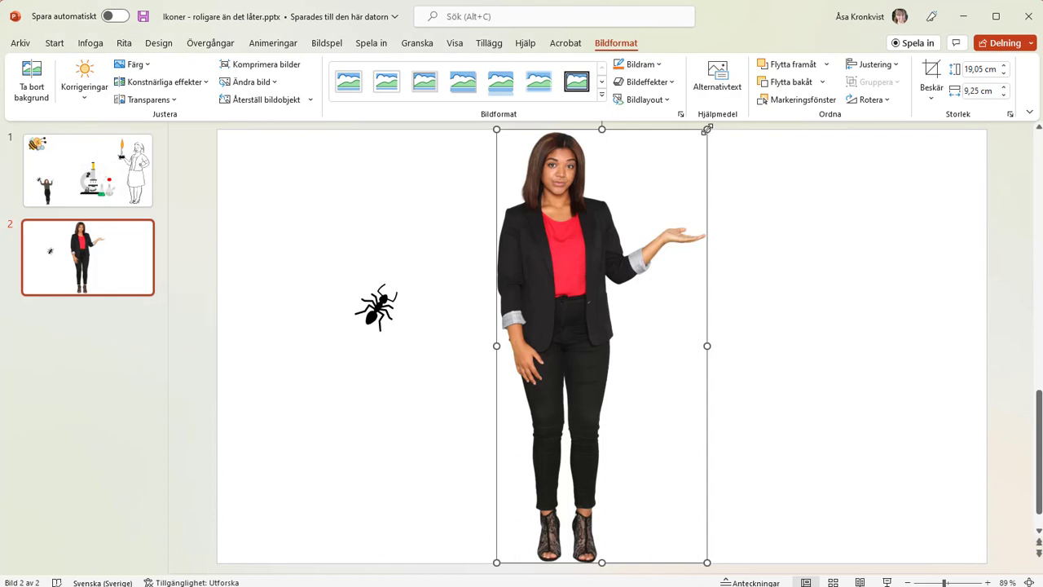
Step: Shrink the woman, place her under the ant, and send her to the back
{"action": "mouse_move", "coordinate": [706, 129]}
{"action": "left_mouse_down"}
{"action": "mouse_move", "coordinate": [635, 277]}
{"action": "mouse_move", "coordinate": [285, 330]}
{"action": "left_mouse_up"}
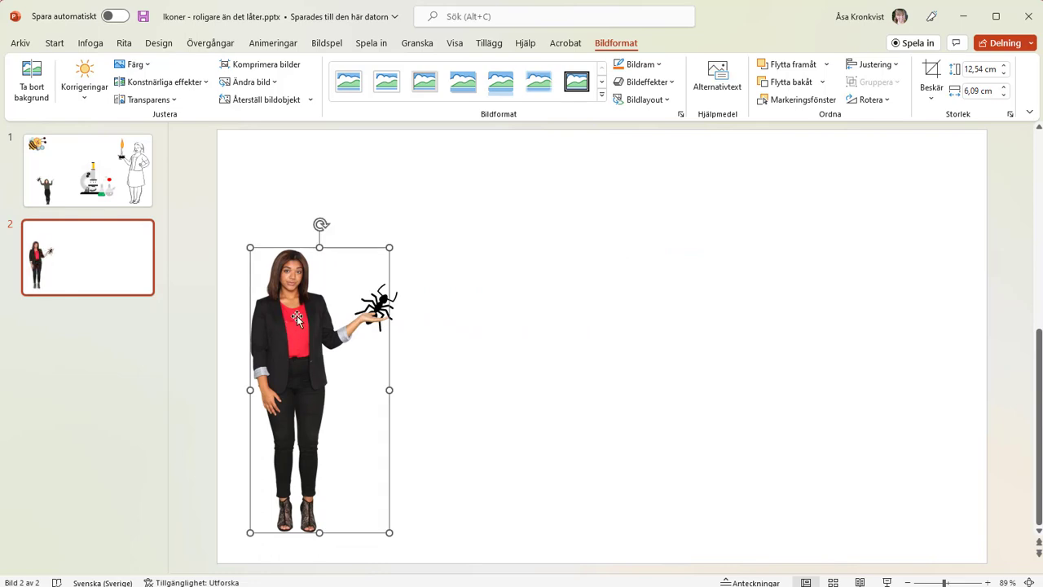
{"action": "left_click", "coordinate": [54, 44]}
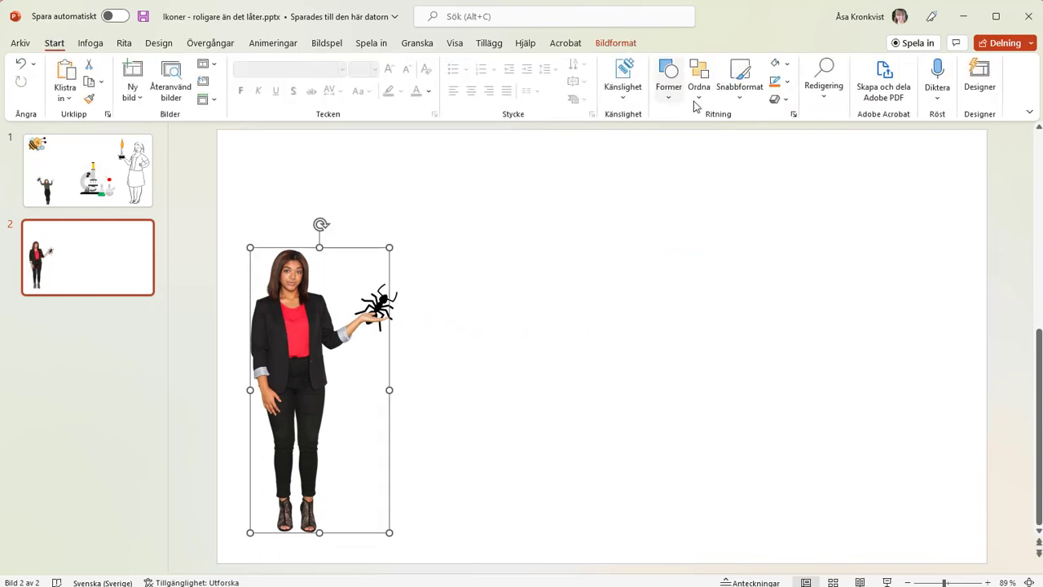
{"action": "left_click", "coordinate": [699, 81]}
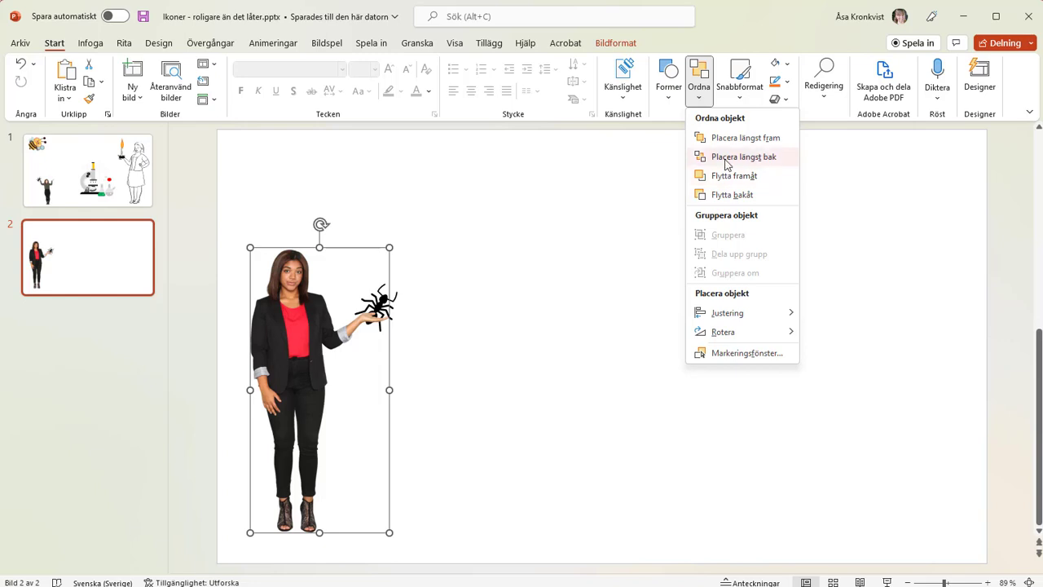
{"action": "left_click", "coordinate": [725, 160]}
{"action": "left_click", "coordinate": [656, 224]}
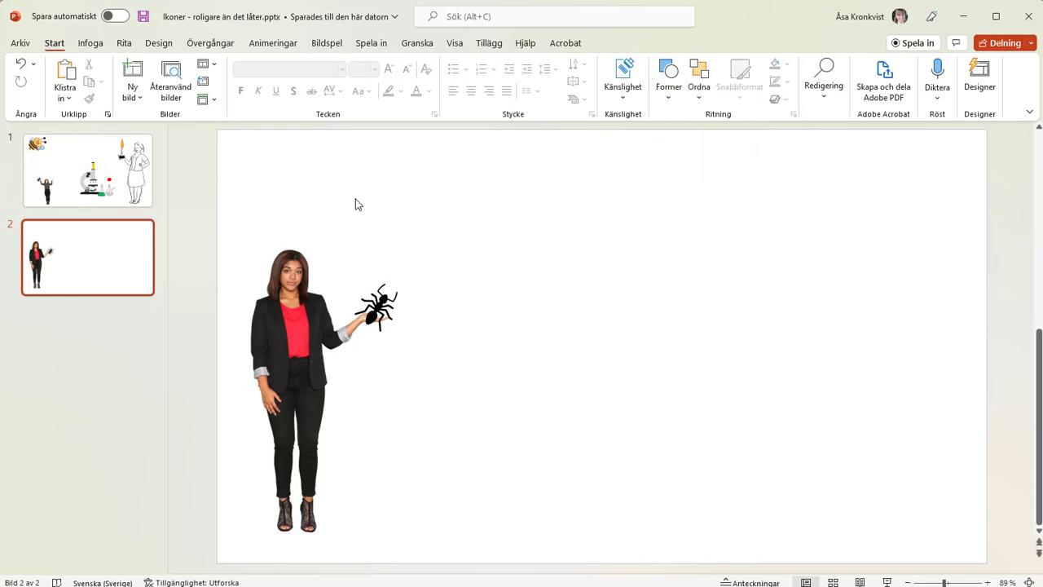
{"action": "left_click", "coordinate": [83, 41]}
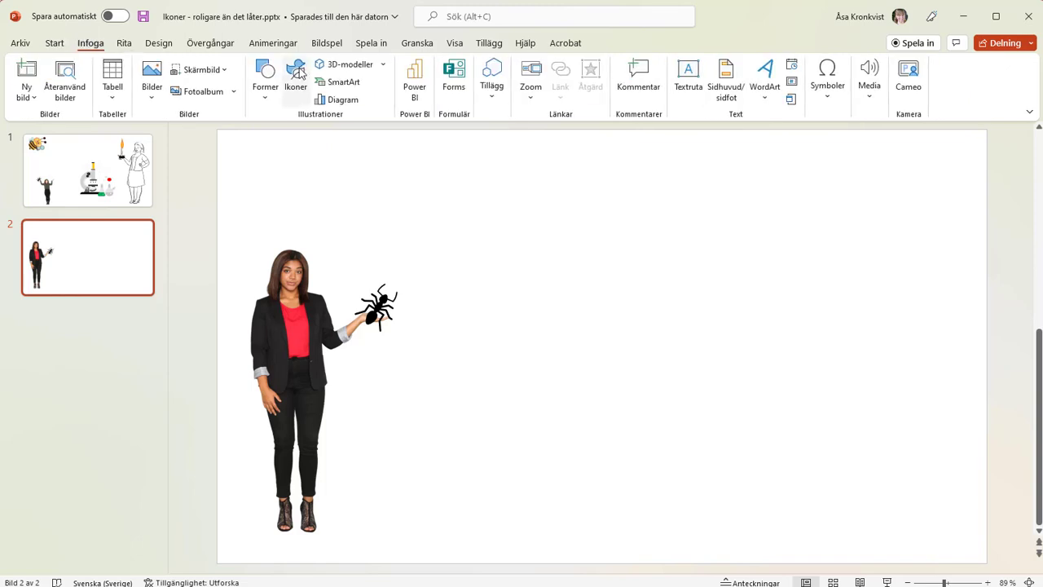
{"action": "left_click", "coordinate": [298, 73]}
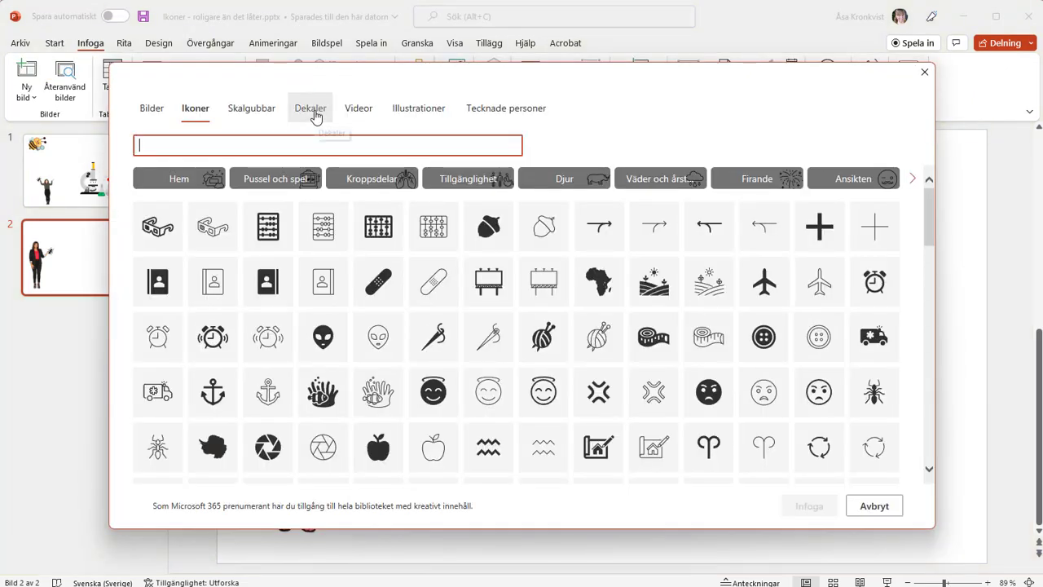
Step: Search the stickers for 'glad' and insert the happy cartoon bee sticker
{"action": "left_click", "coordinate": [315, 116]}
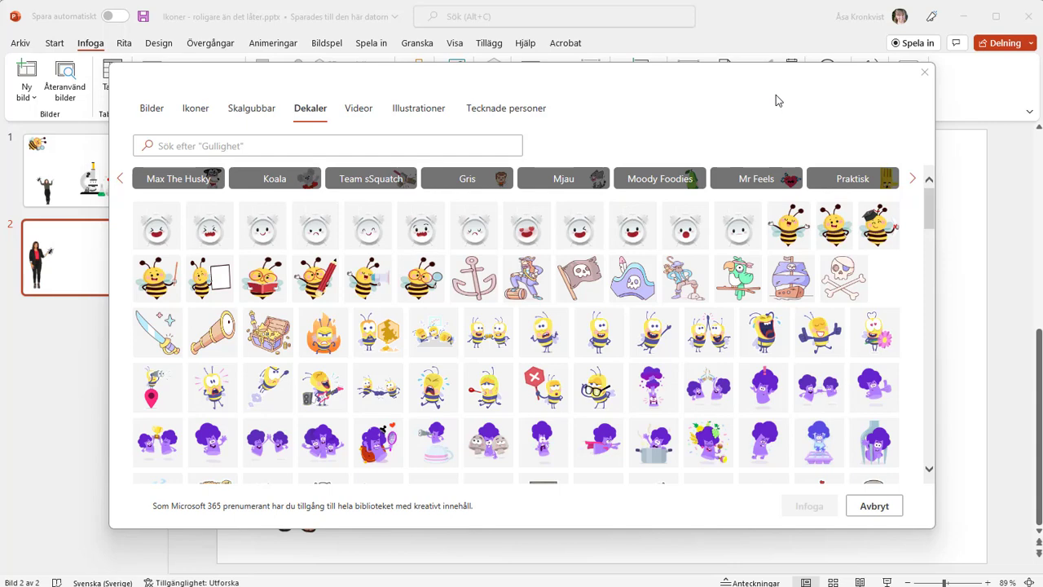
{"action": "left_click", "coordinate": [386, 148]}
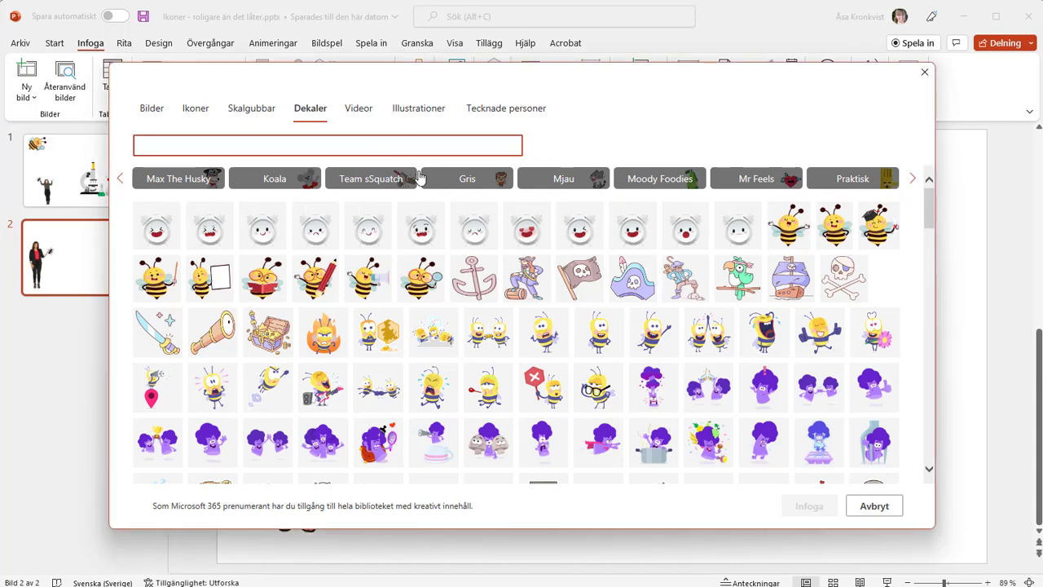
{"action": "type", "text": "glad"}
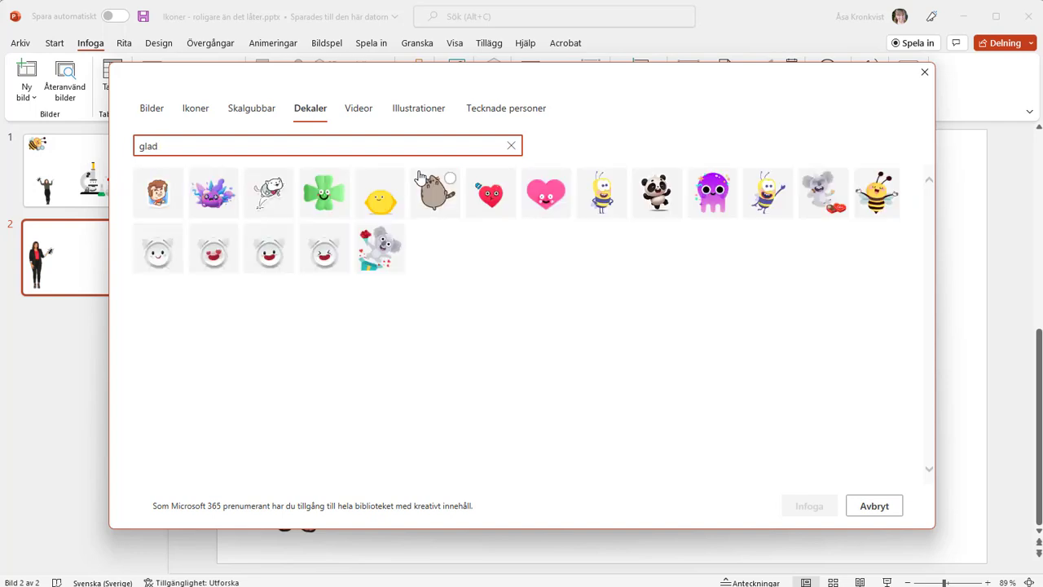
{"action": "left_click", "coordinate": [878, 196]}
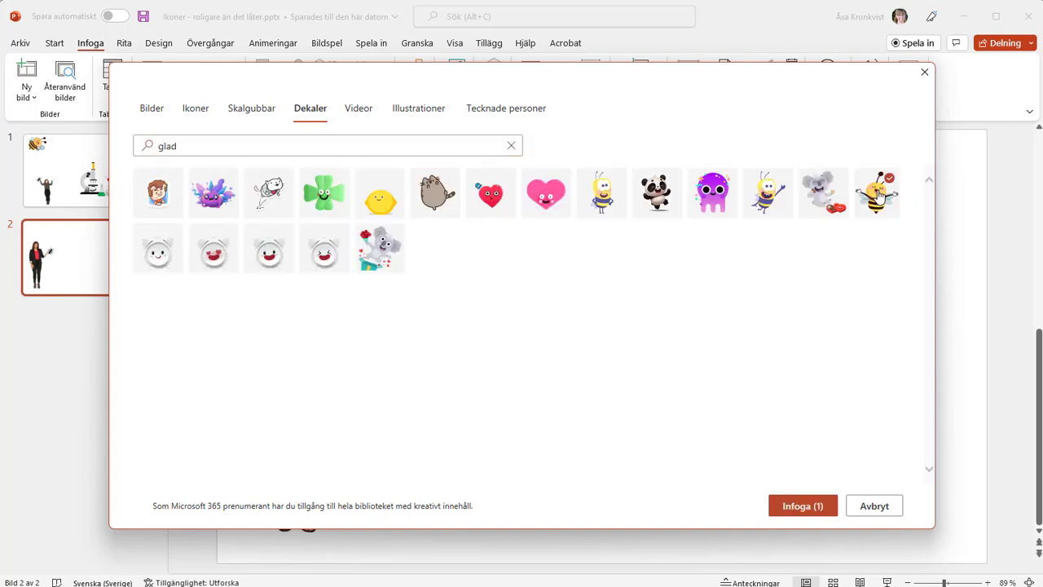
{"action": "left_click", "coordinate": [815, 508]}
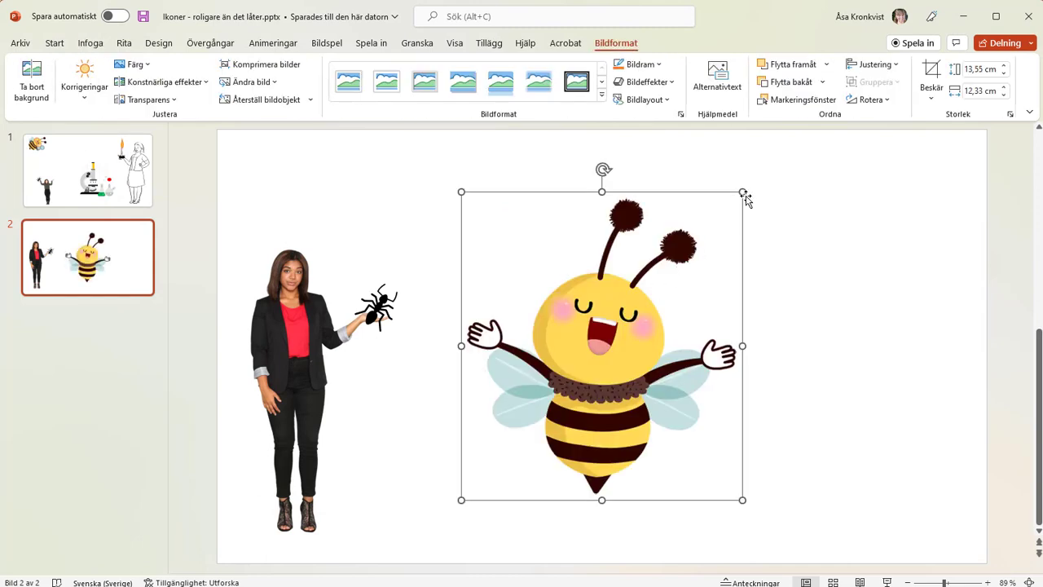
Step: Shrink the bee to about 7 × 6 cm, tilt it about 30°, and move it beside the ant
{"action": "left_click_drag", "start_coordinate": [742, 192], "coordinate": [608, 340]}
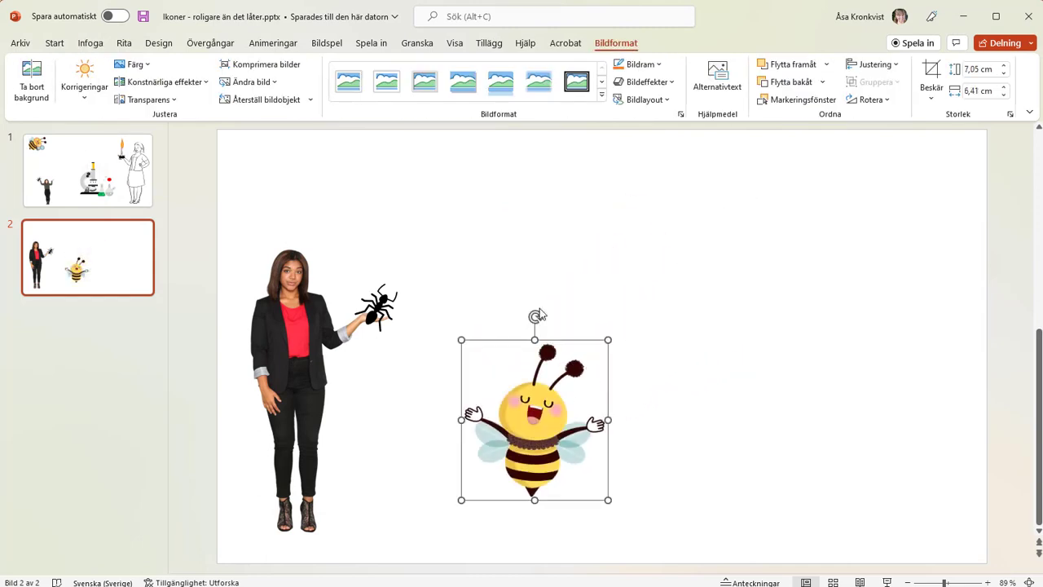
{"action": "left_click", "coordinate": [510, 308]}
{"action": "left_click", "coordinate": [533, 376]}
{"action": "left_click_drag", "start_coordinate": [535, 316], "coordinate": [484, 328]}
{"action": "mouse_move", "coordinate": [527, 403]}
{"action": "left_mouse_down"}
{"action": "mouse_move", "coordinate": [469, 217]}
{"action": "mouse_move", "coordinate": [460, 241]}
{"action": "left_mouse_up"}
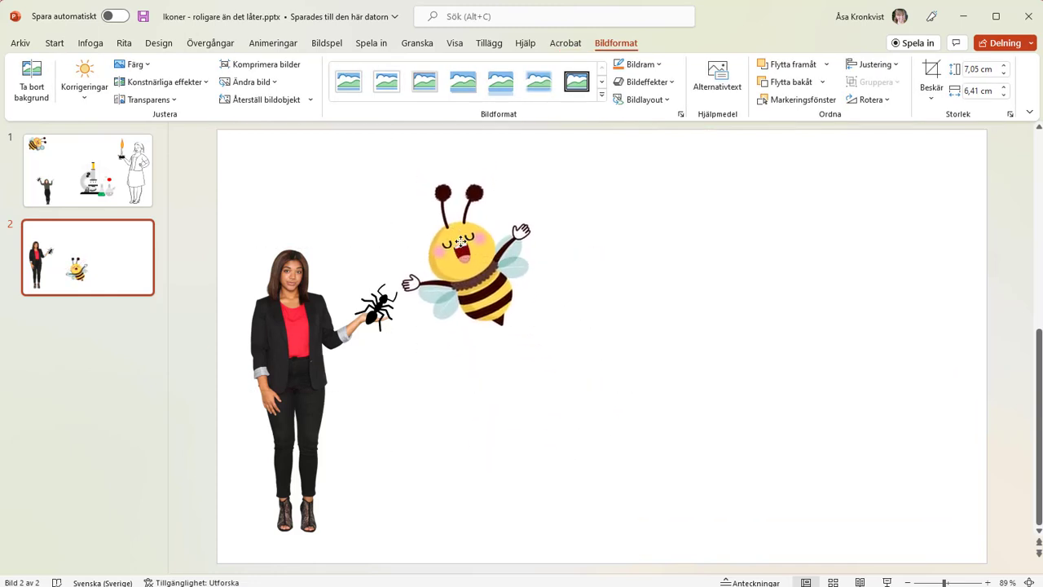
{"action": "left_click", "coordinate": [706, 296]}
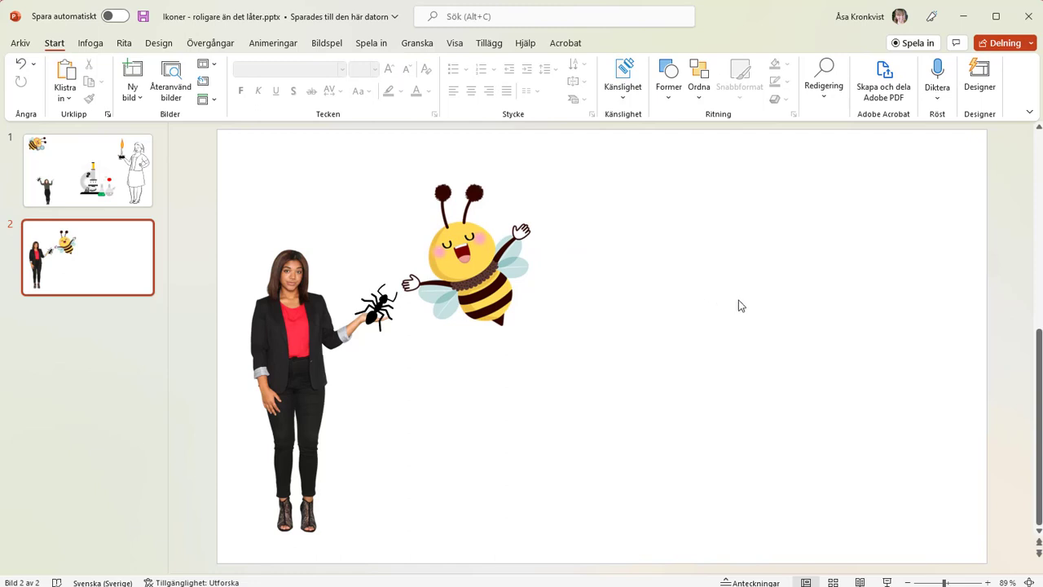
Step: Insert the lab-equipment illustration from the Vetenskap illustration category
{"action": "left_click", "coordinate": [91, 45]}
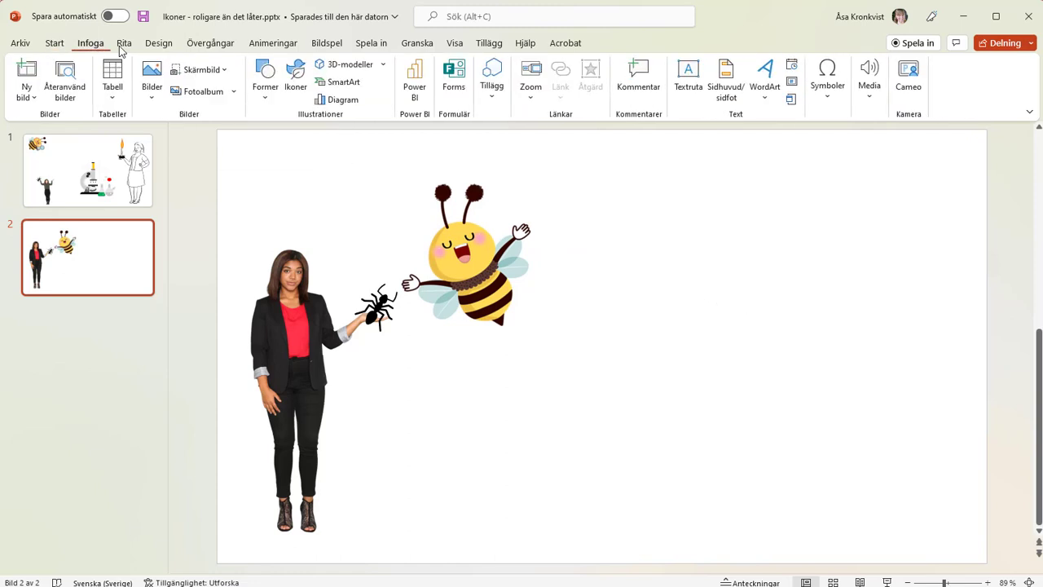
{"action": "left_click", "coordinate": [295, 76]}
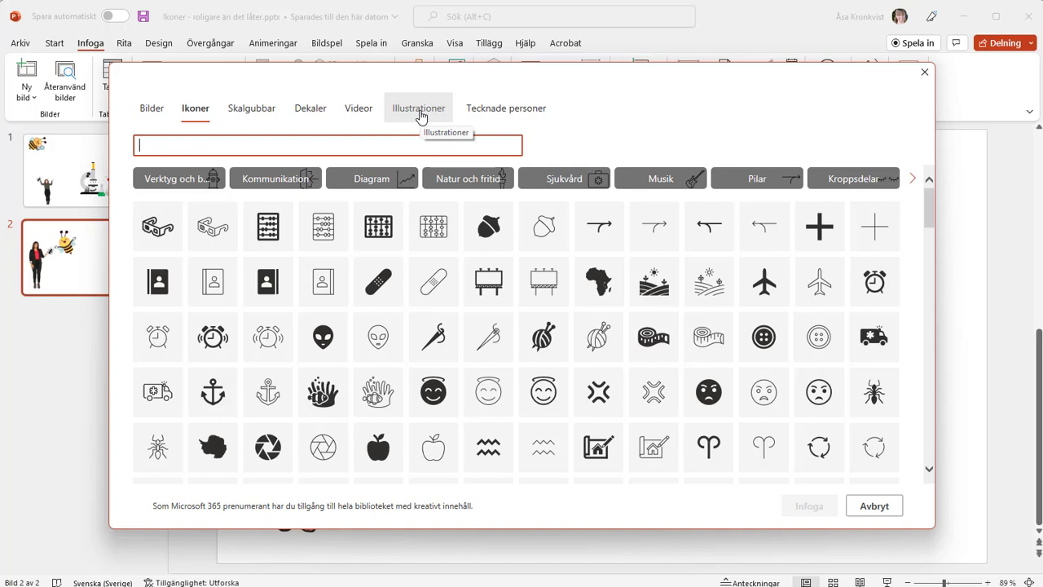
{"action": "left_click", "coordinate": [420, 115]}
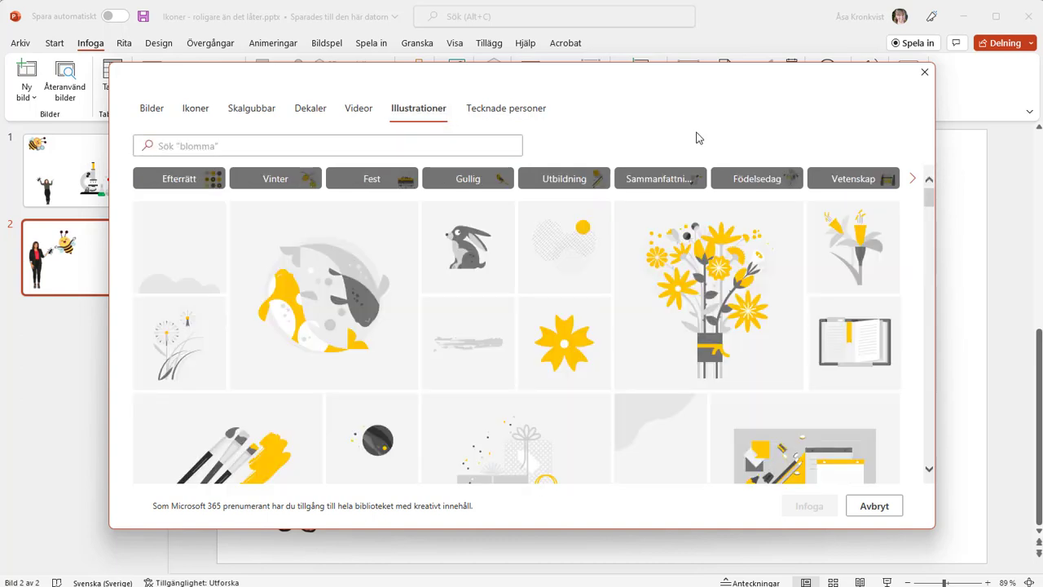
{"action": "left_click", "coordinate": [832, 184]}
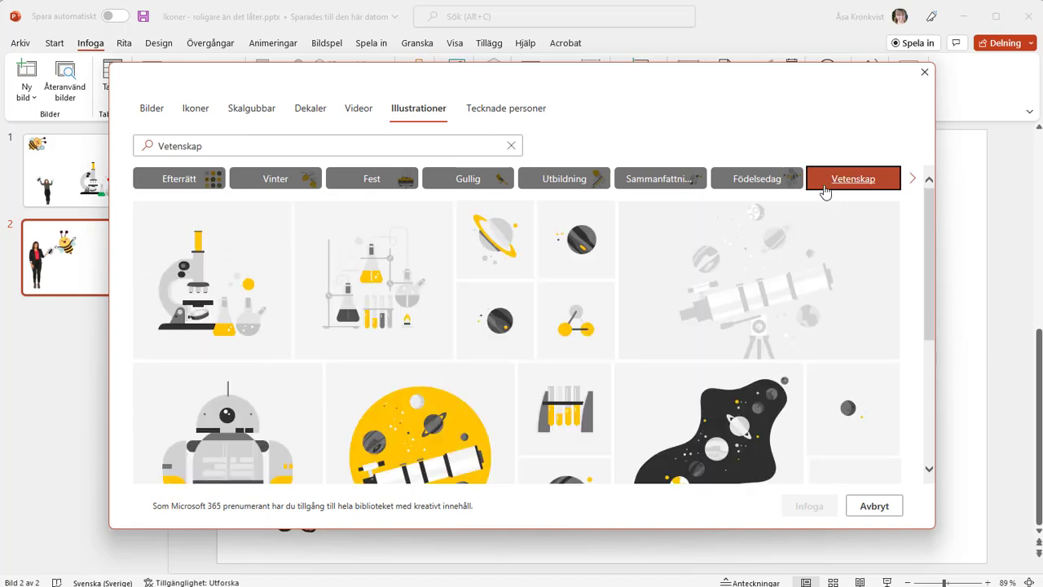
{"action": "mouse_move", "coordinate": [373, 280]}
{"action": "left_click", "coordinate": [405, 294]}
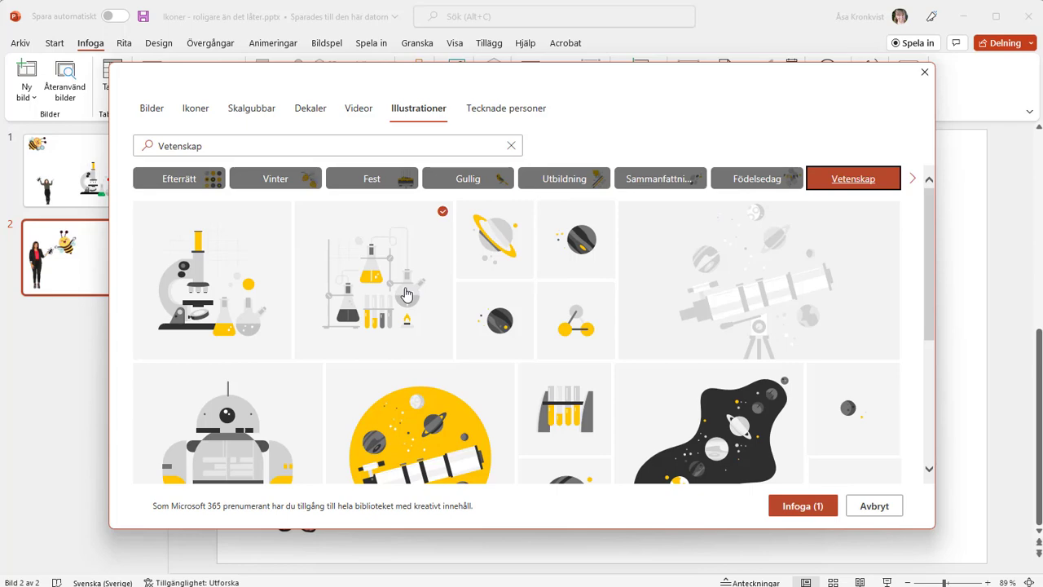
{"action": "left_click", "coordinate": [802, 512]}
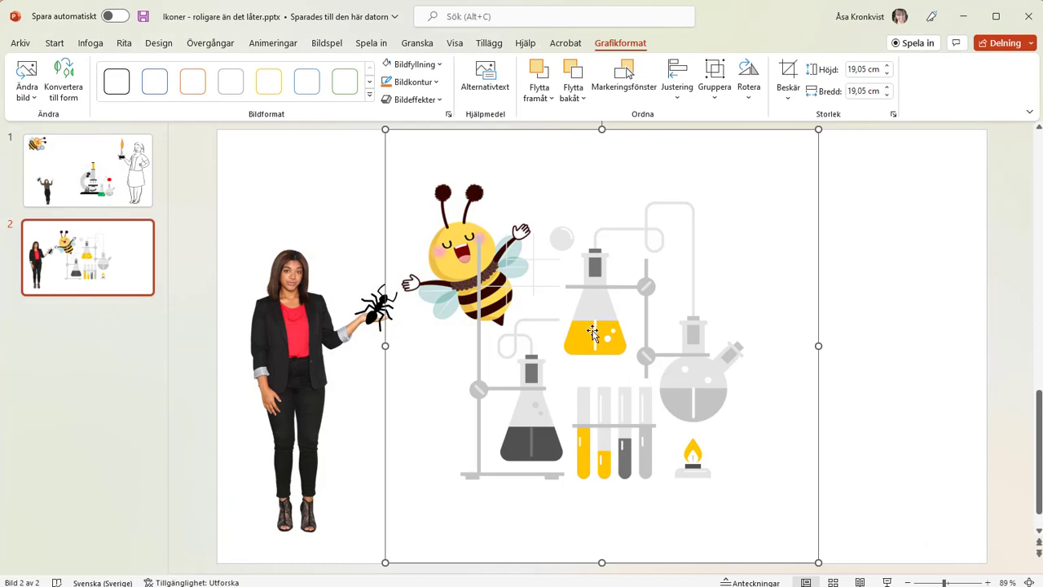
Step: Move the lab illustration to the right half and ungroup it into editable parts
{"action": "left_click_drag", "start_coordinate": [592, 332], "coordinate": [778, 332]}
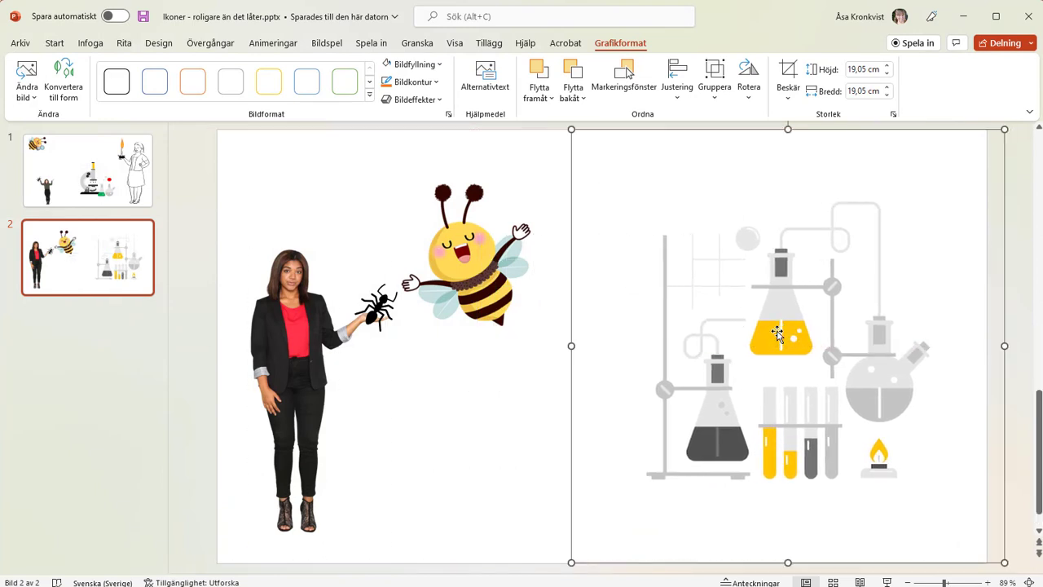
{"action": "left_click", "coordinate": [54, 44]}
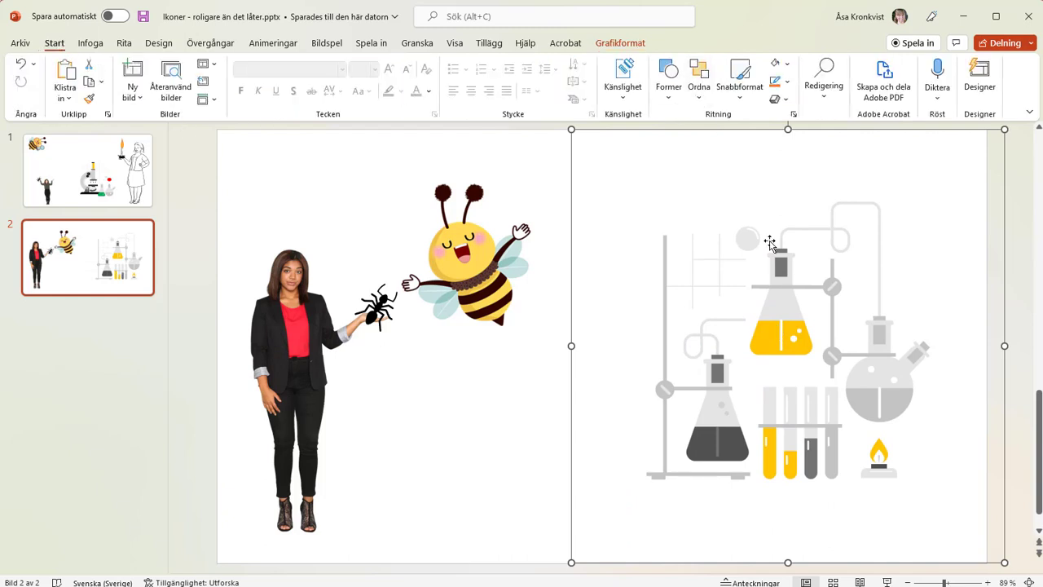
{"action": "left_click", "coordinate": [703, 79]}
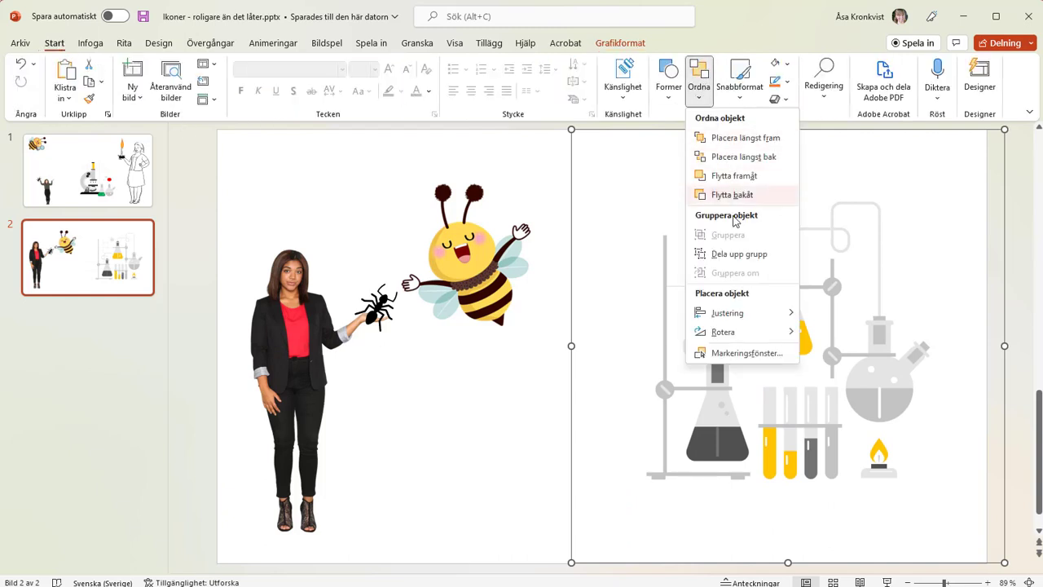
{"action": "left_click", "coordinate": [747, 261]}
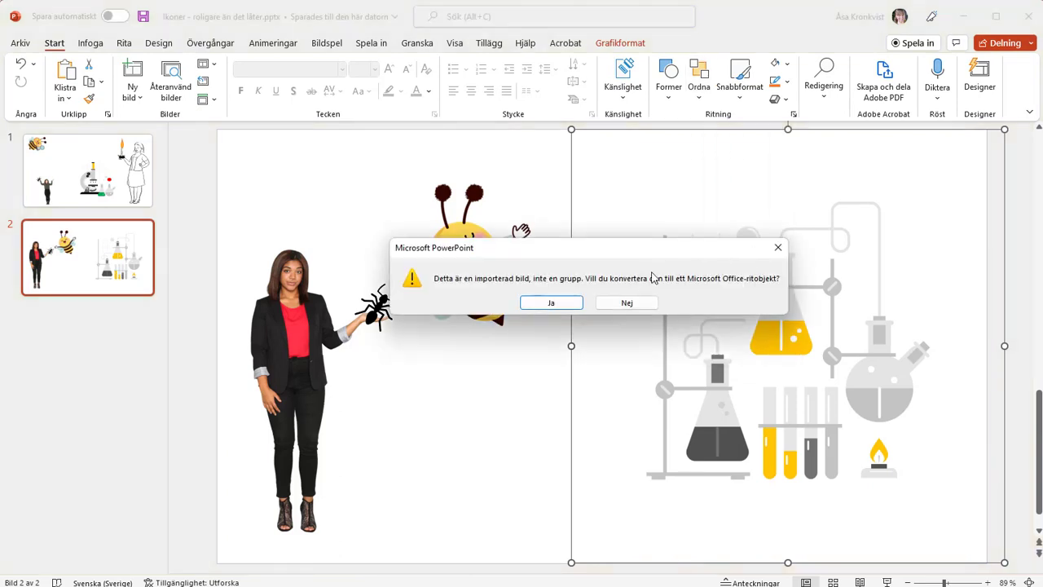
Step: Convert the lab picture to shapes, ungroup the yellow flask and select its yellow liquid
{"action": "left_click", "coordinate": [555, 305]}
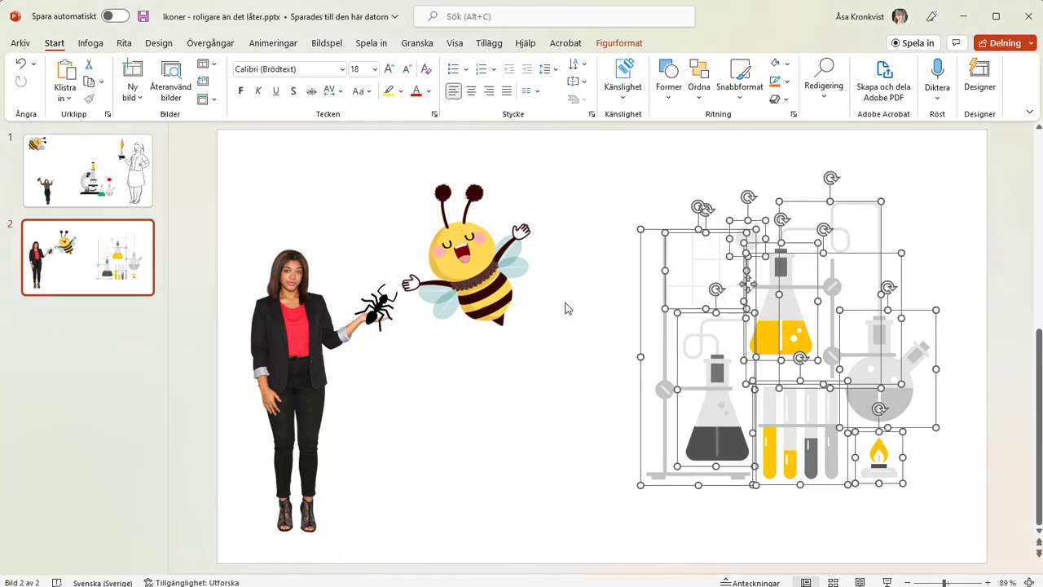
{"action": "left_click", "coordinate": [962, 267]}
{"action": "left_click", "coordinate": [782, 333]}
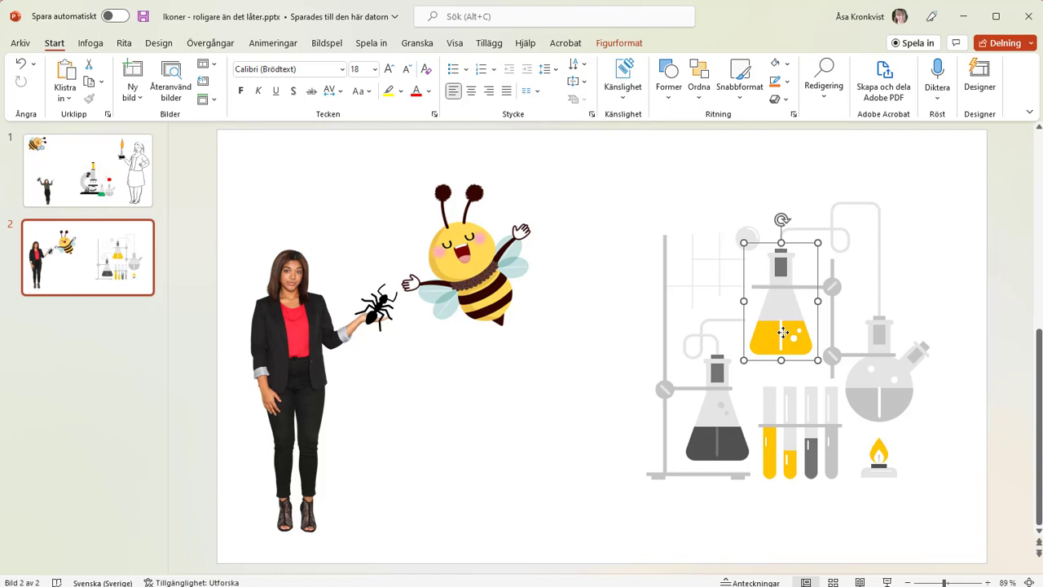
{"action": "left_click", "coordinate": [698, 82]}
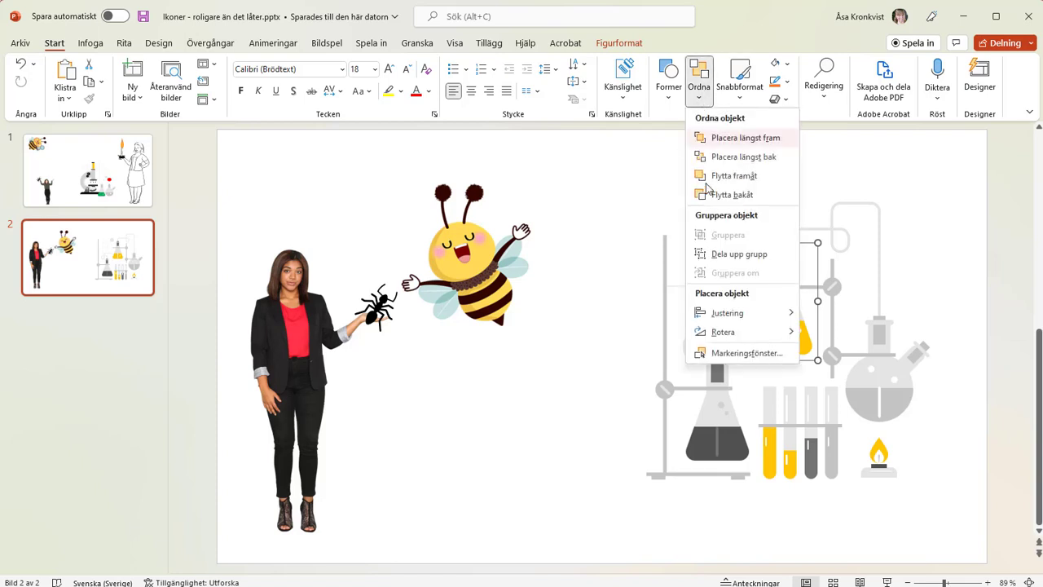
{"action": "left_click", "coordinate": [737, 254]}
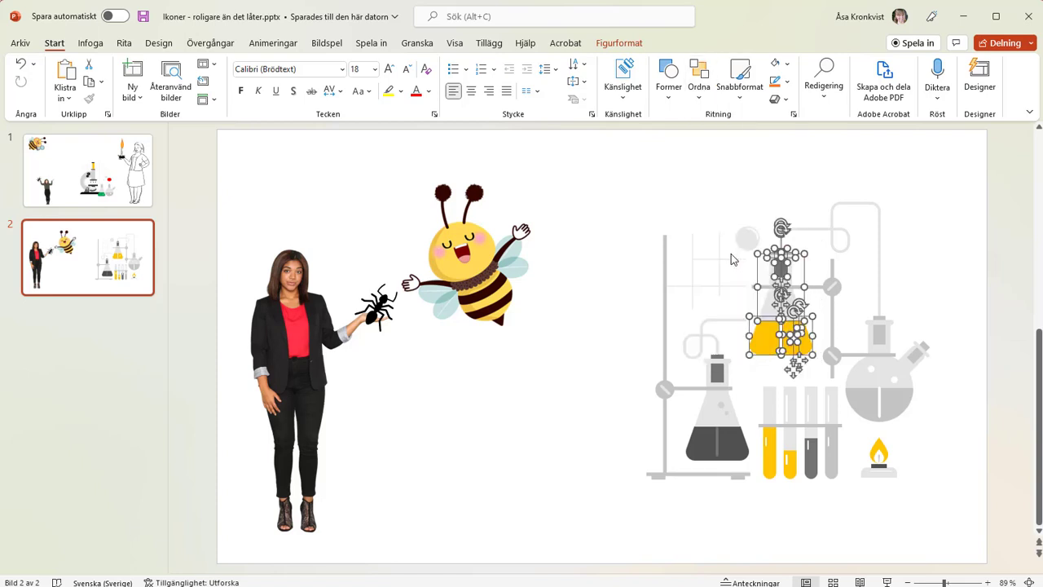
{"action": "left_click", "coordinate": [967, 288]}
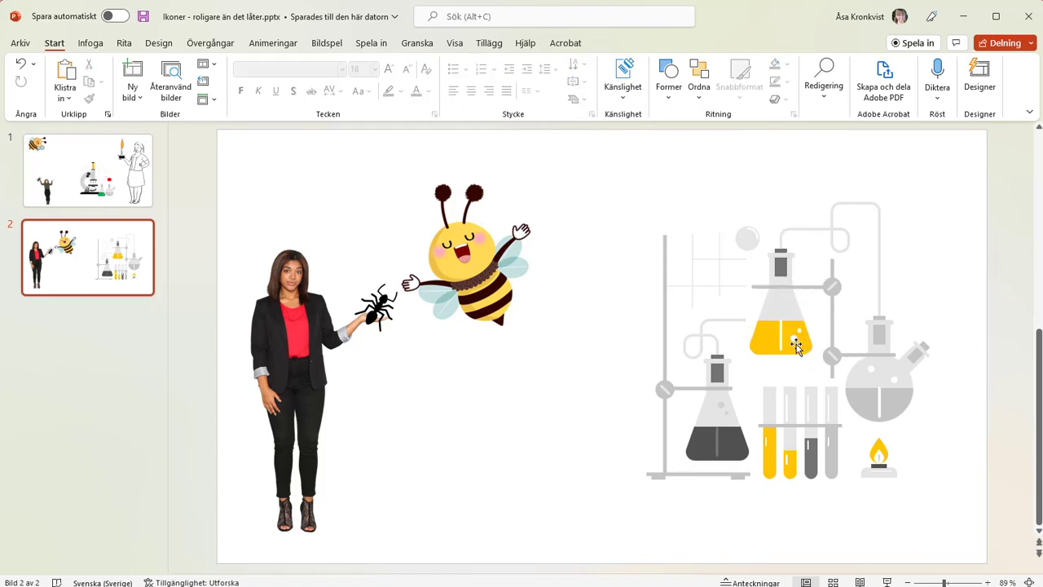
{"action": "left_click", "coordinate": [764, 345]}
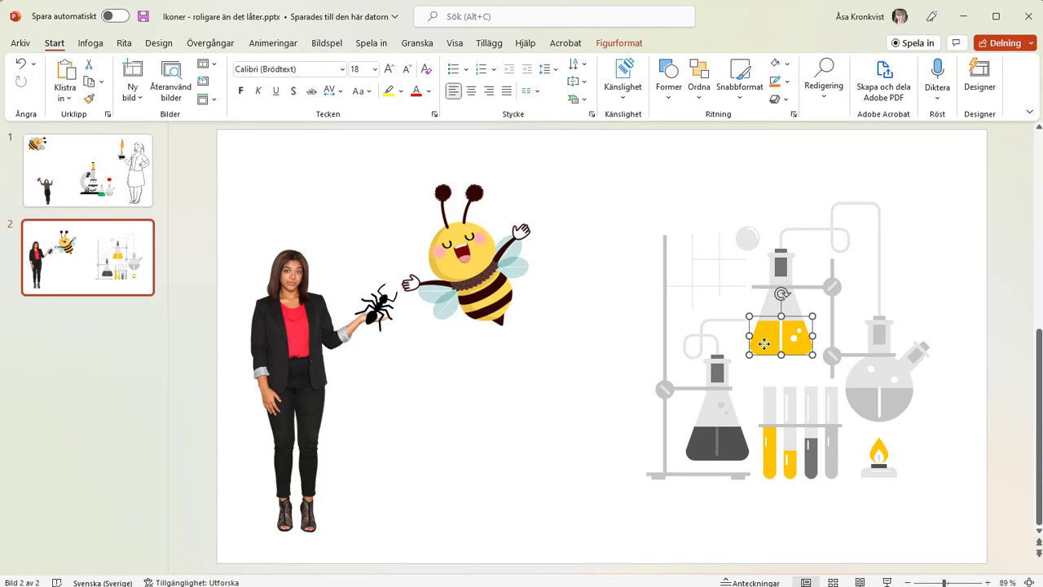
Step: Fill the upper flask's liquid green with Figurfyllning, then select the test-tube group
{"action": "left_click", "coordinate": [638, 45]}
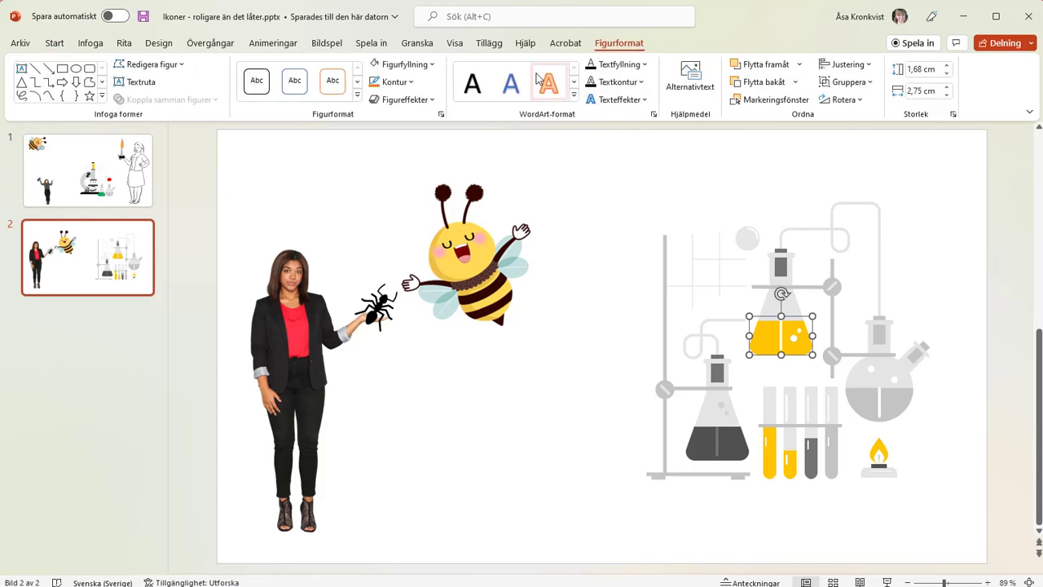
{"action": "left_click", "coordinate": [432, 64]}
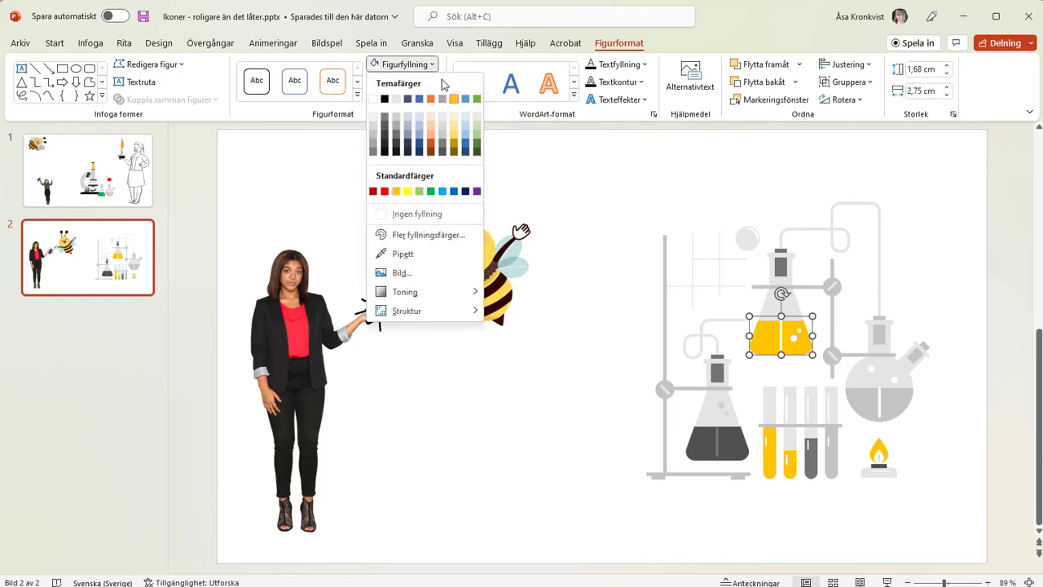
{"action": "left_click", "coordinate": [430, 190]}
{"action": "left_click", "coordinate": [799, 463]}
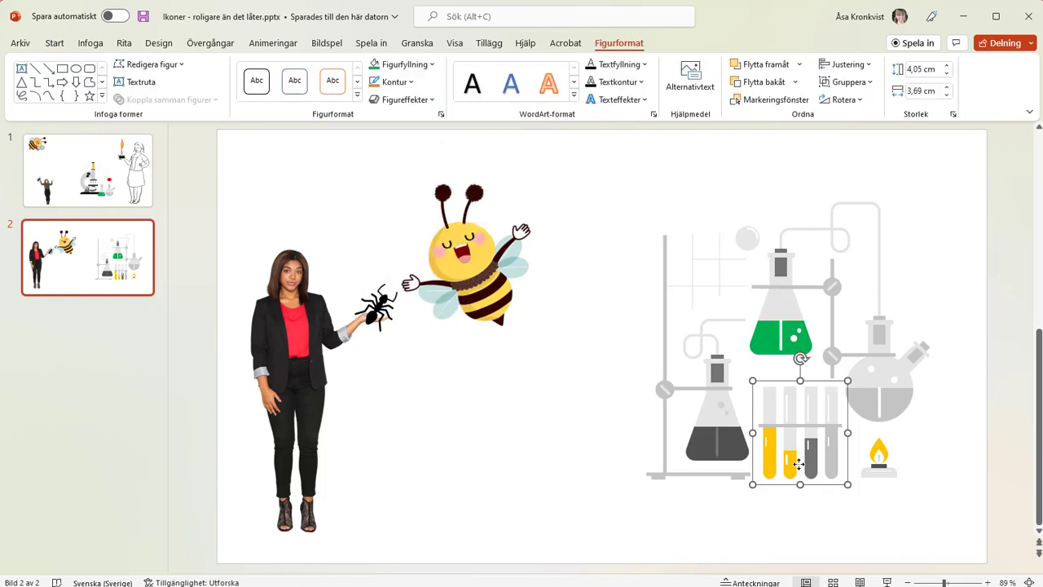
{"action": "left_click", "coordinate": [53, 45]}
Step: Ungroup the test tubes, then the leftmost tube, and select its yellow liquid
{"action": "left_click", "coordinate": [699, 92]}
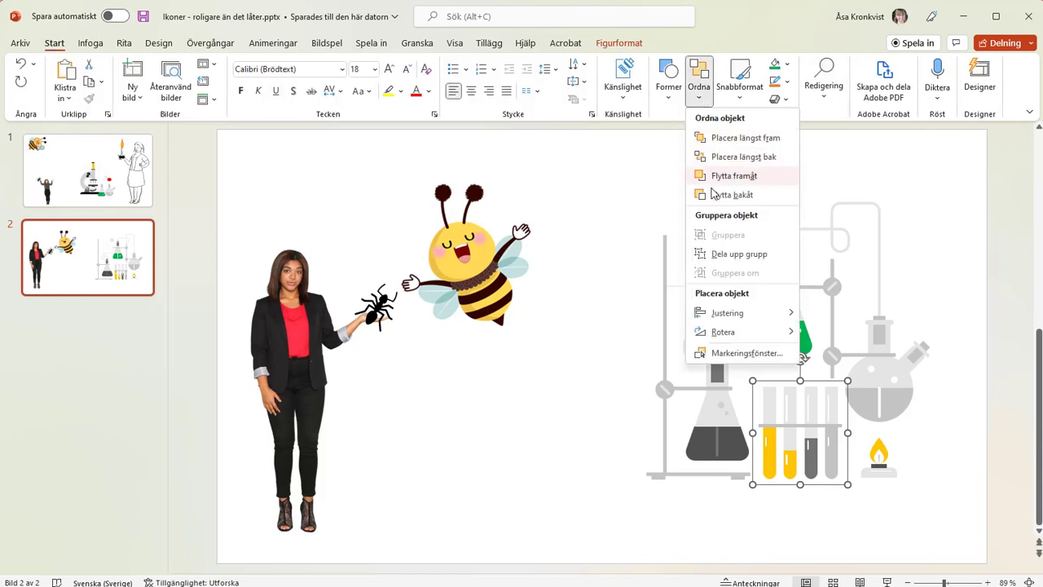
{"action": "left_click", "coordinate": [738, 253]}
{"action": "left_click", "coordinate": [962, 230]}
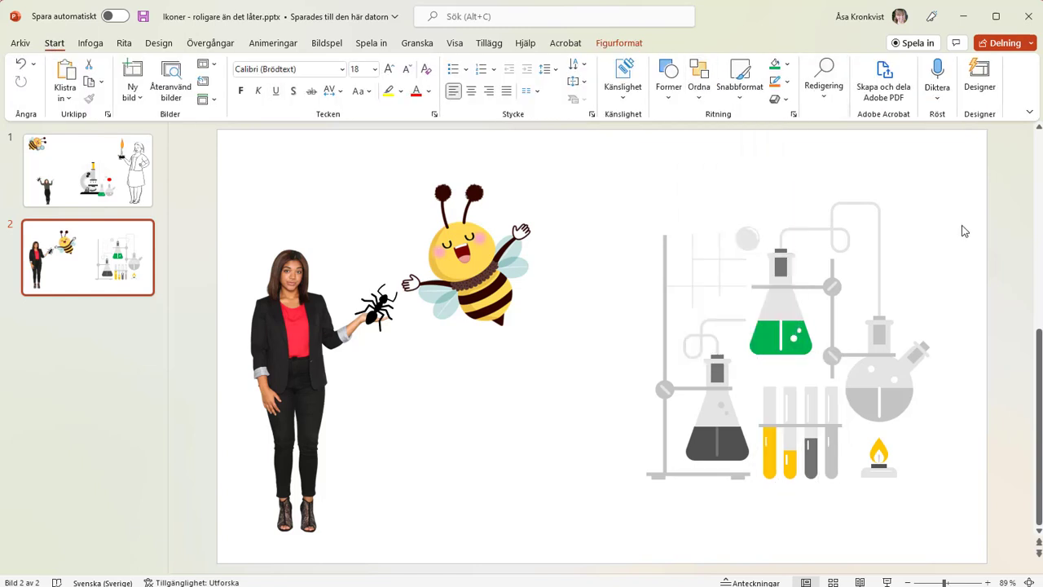
{"action": "left_click", "coordinate": [770, 466]}
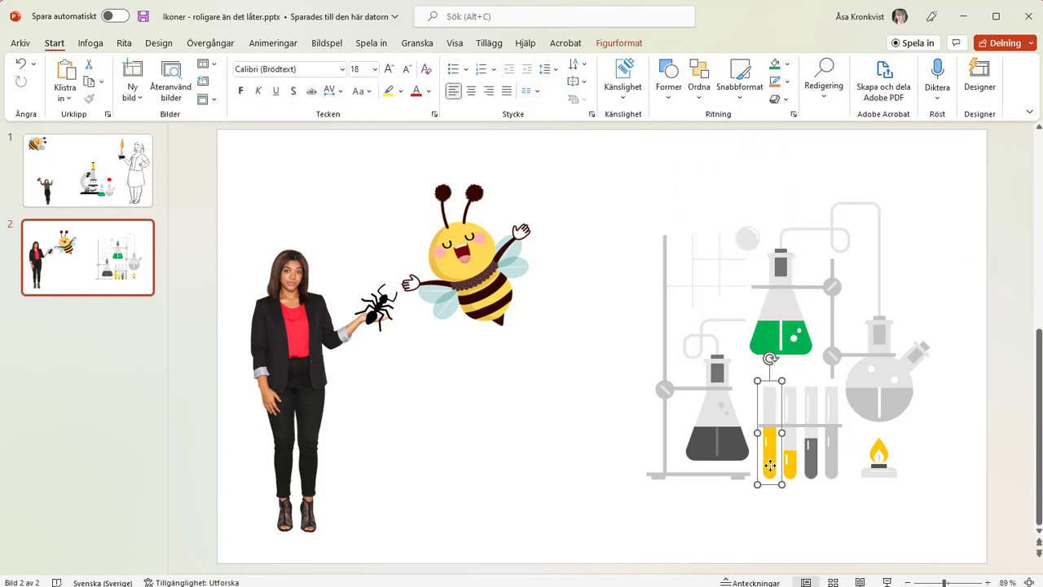
{"action": "left_click", "coordinate": [699, 82]}
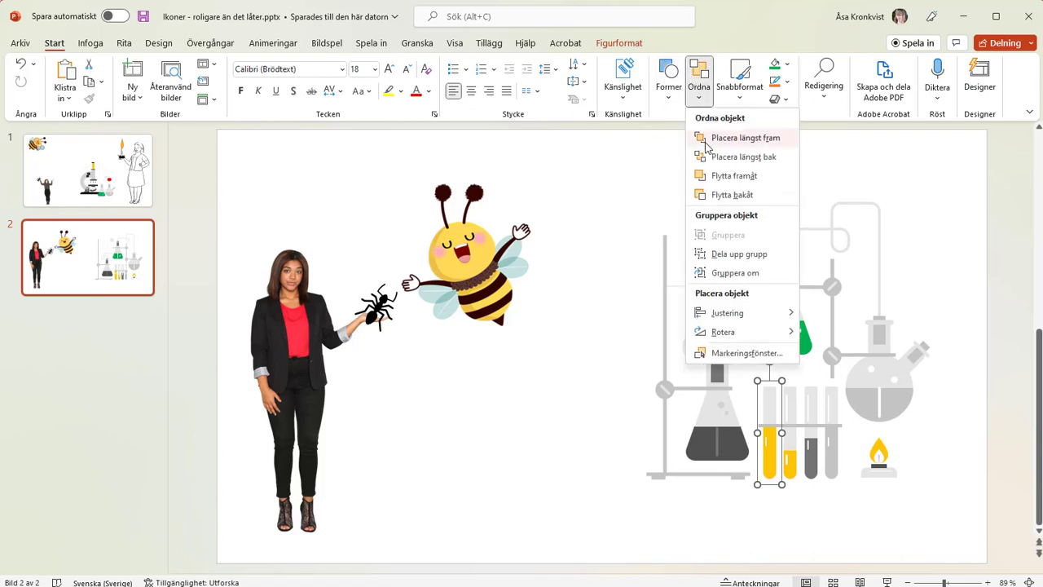
{"action": "left_click", "coordinate": [738, 254]}
{"action": "left_click", "coordinate": [931, 276]}
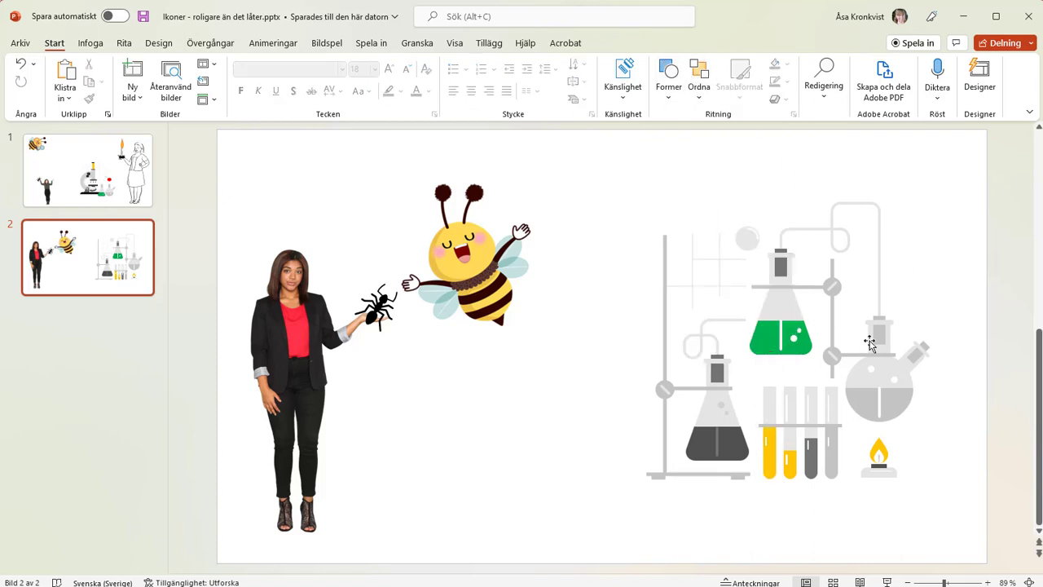
{"action": "left_click", "coordinate": [766, 466]}
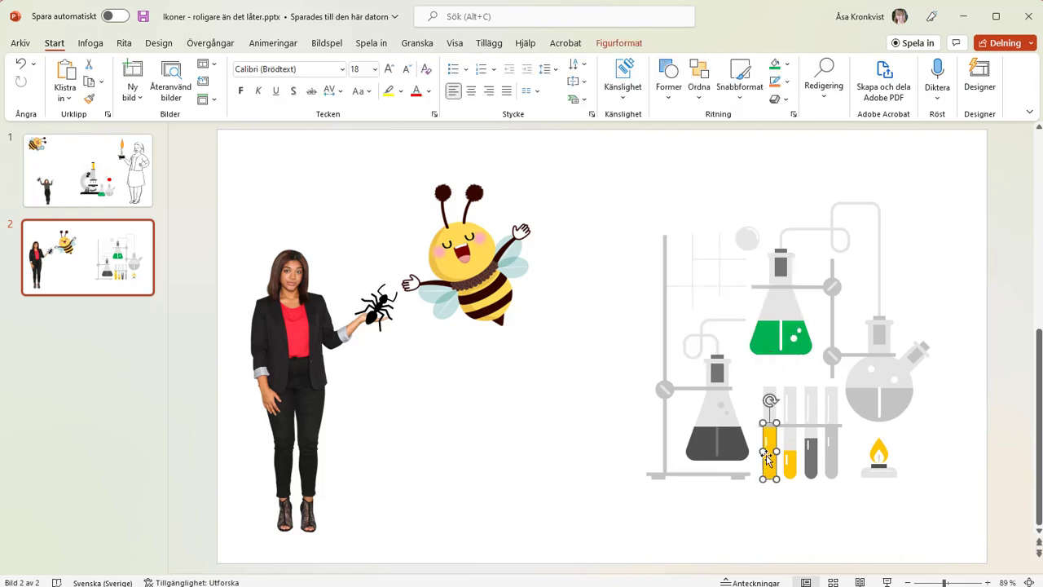
Step: Fill the leftmost tube's liquid red instead of yellow
{"action": "left_click", "coordinate": [620, 43]}
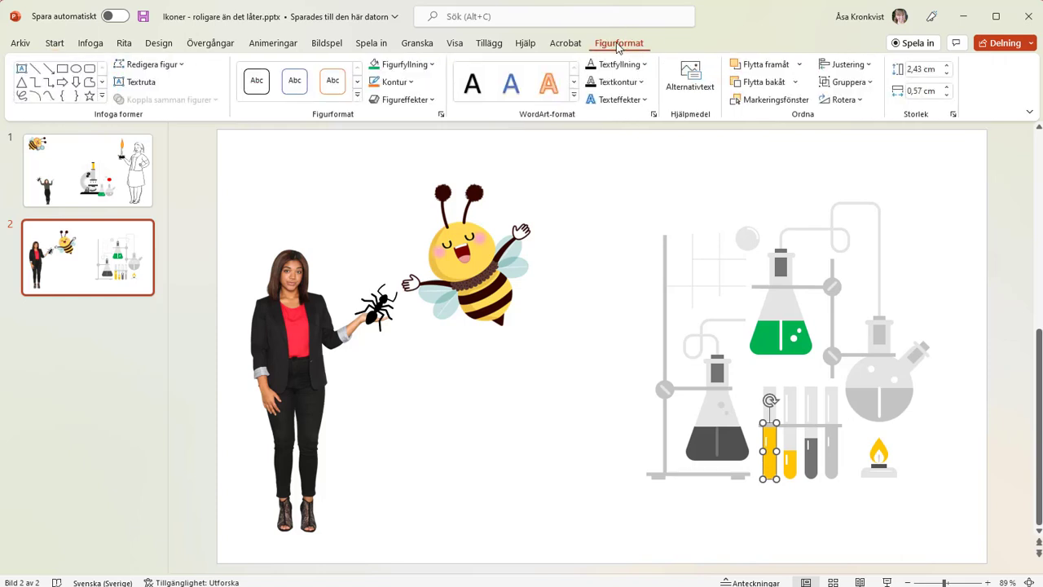
{"action": "left_click", "coordinate": [430, 65]}
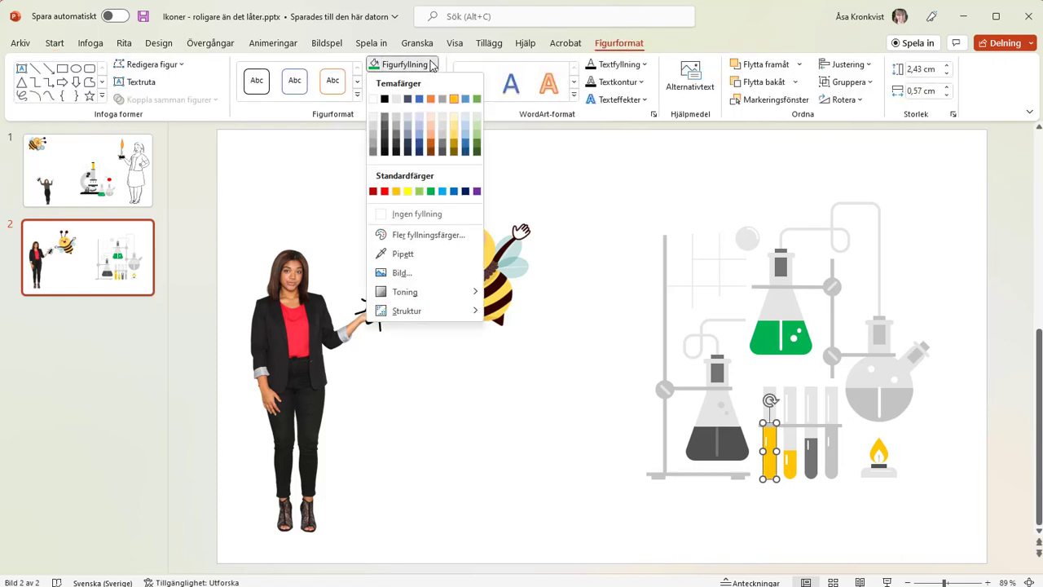
{"action": "left_click", "coordinate": [384, 191]}
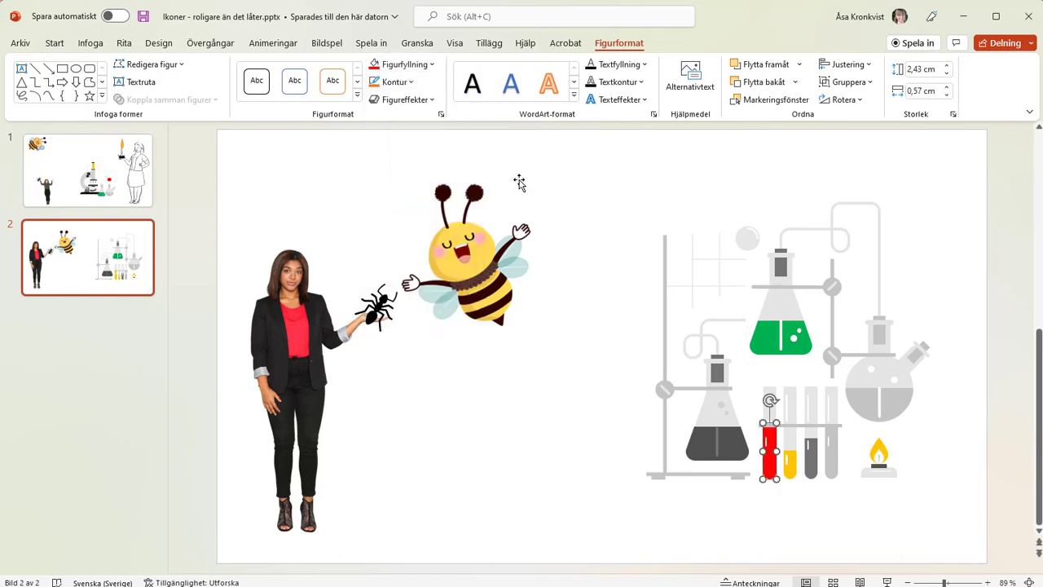
{"action": "left_click", "coordinate": [918, 231]}
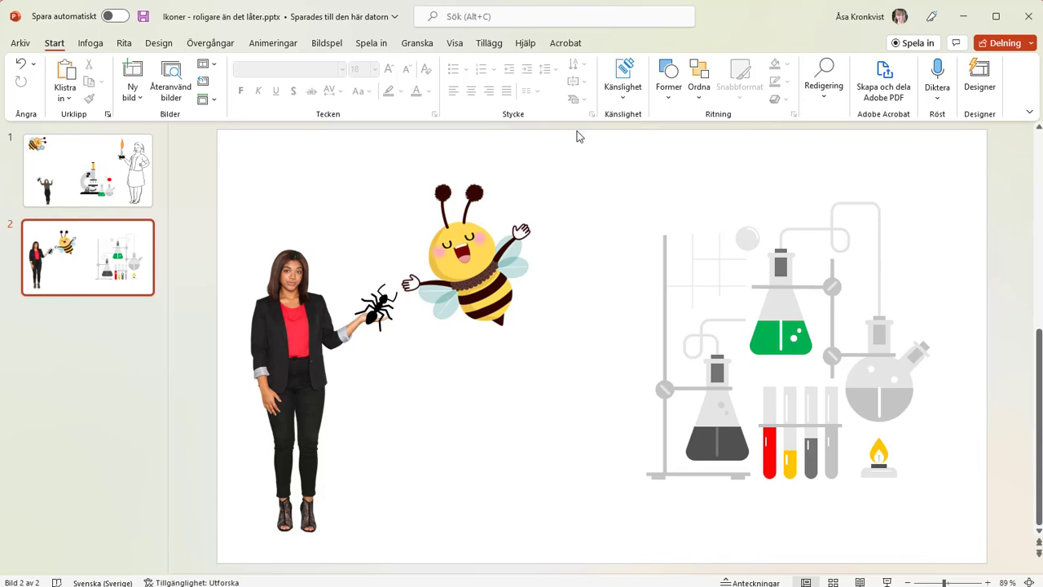
Step: Select all the lab shapes and group them into one illustration
{"action": "left_click_drag", "start_coordinate": [575, 124], "coordinate": [1037, 580]}
{"action": "left_click", "coordinate": [698, 81]}
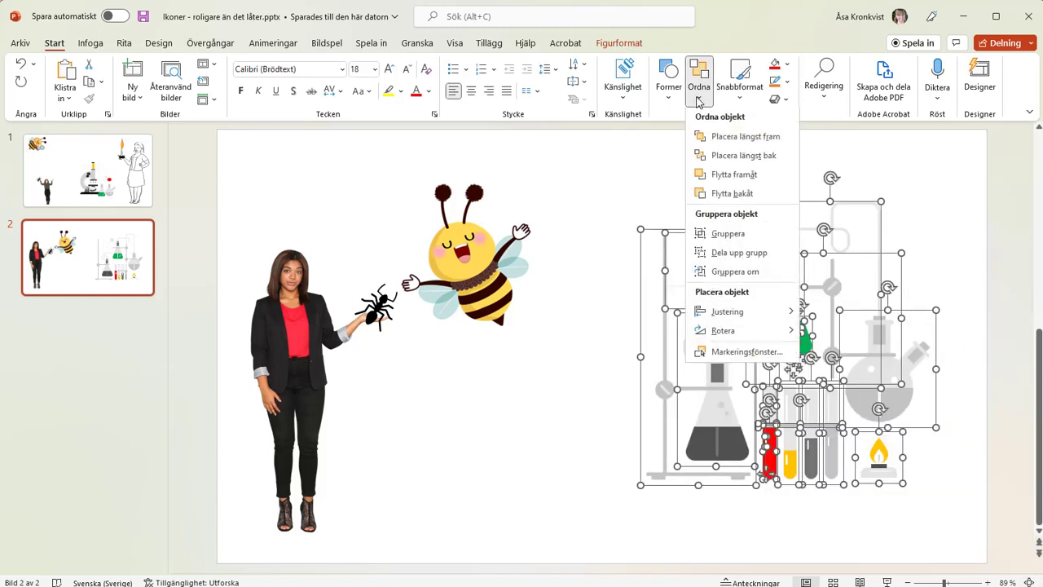
{"action": "left_click", "coordinate": [731, 233]}
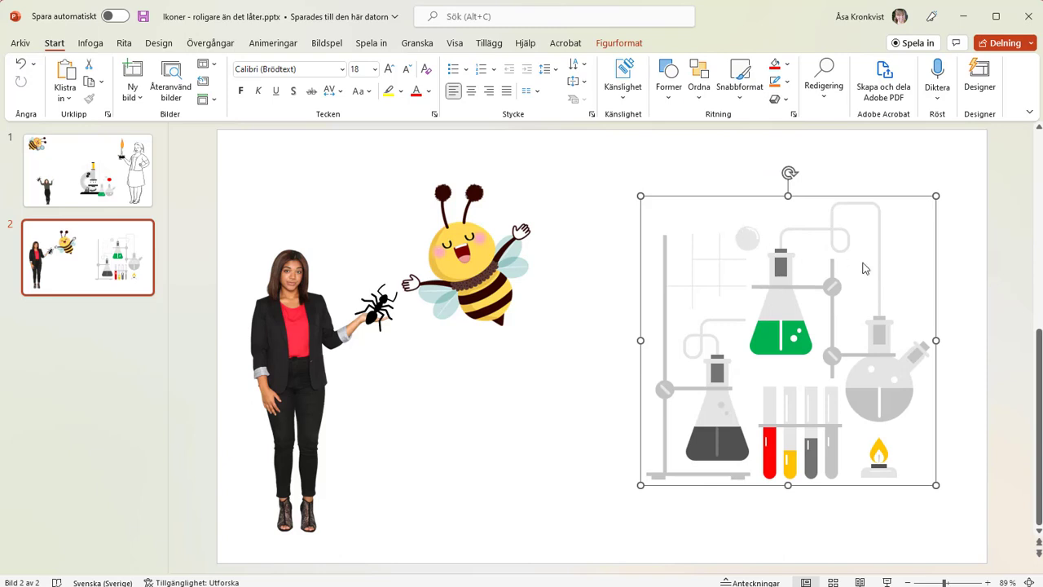
Step: Shrink the lab illustration and move it down toward the slide's bottom middle
{"action": "left_click_drag", "start_coordinate": [935, 195], "coordinate": [803, 326]}
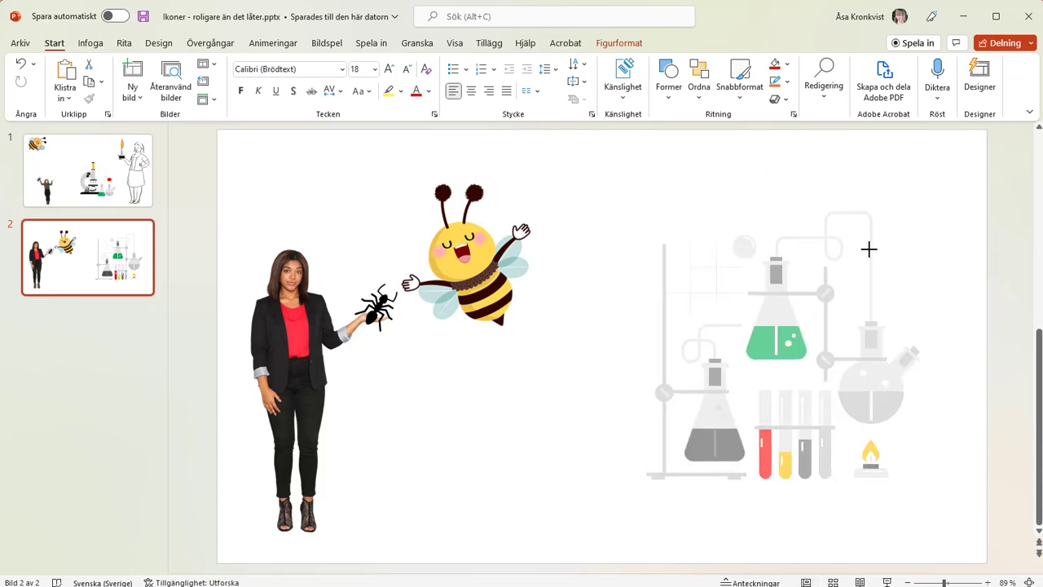
{"action": "mouse_move", "coordinate": [692, 398]}
{"action": "left_mouse_down"}
{"action": "mouse_move", "coordinate": [636, 427]}
{"action": "mouse_move", "coordinate": [575, 436]}
{"action": "left_mouse_up"}
{"action": "left_click", "coordinate": [732, 295]}
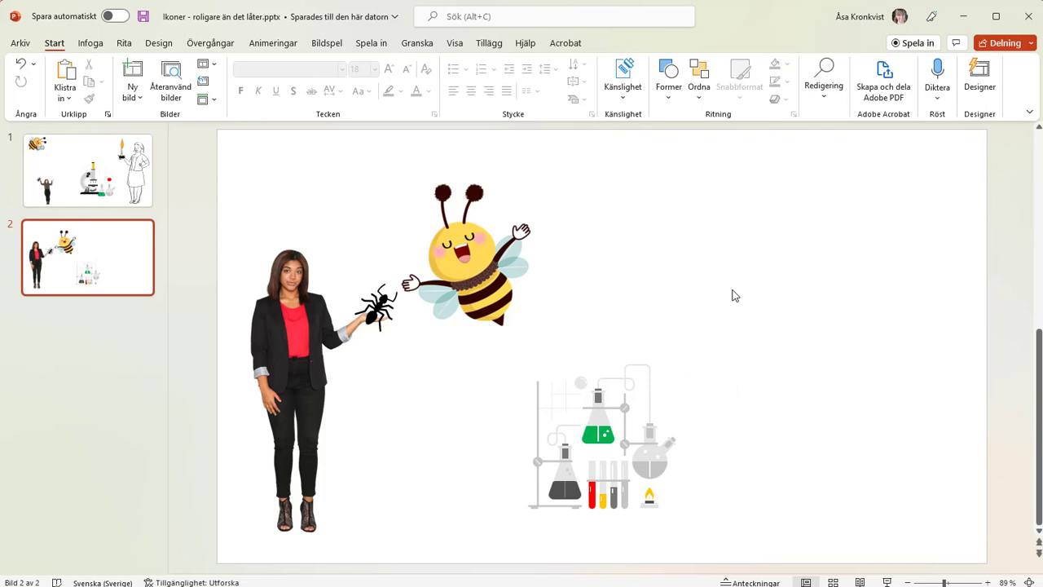
{"action": "left_click", "coordinate": [91, 44]}
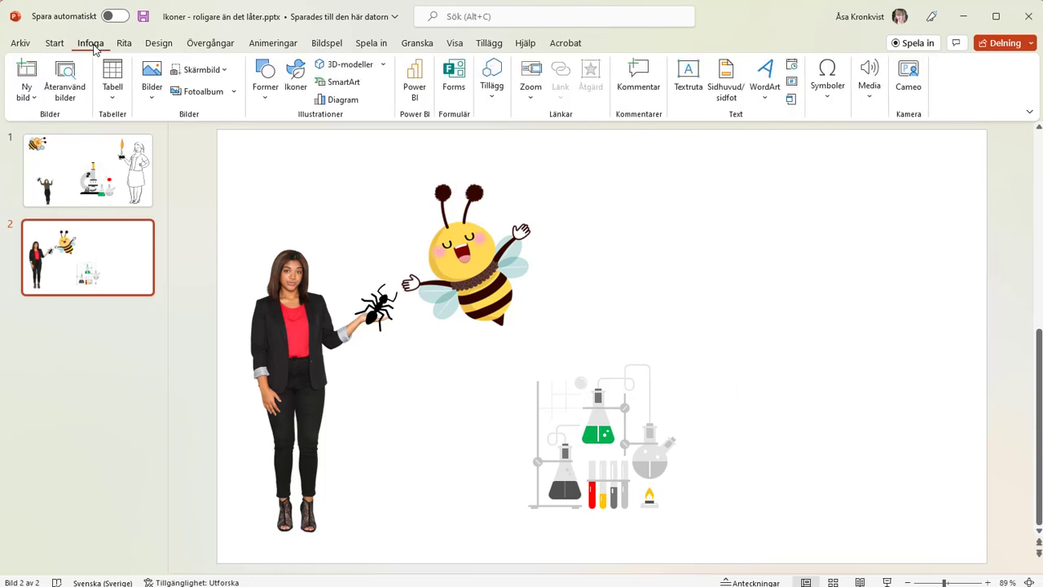
Step: Insert a headless Helkropp cyclist, a Huvuden head and an Ansikten face from Tecknade personer
{"action": "left_click", "coordinate": [290, 75]}
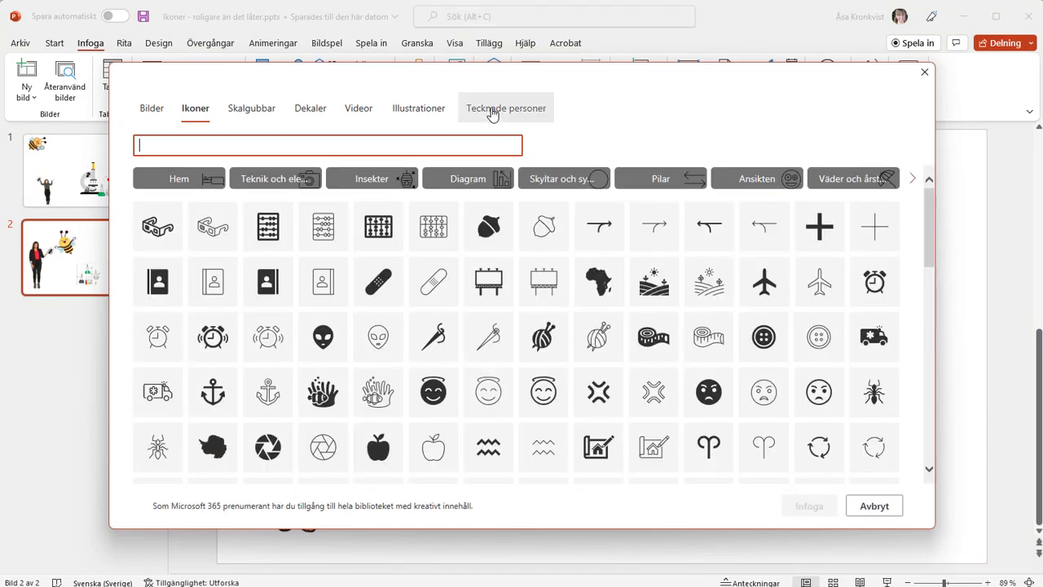
{"action": "left_click", "coordinate": [492, 113]}
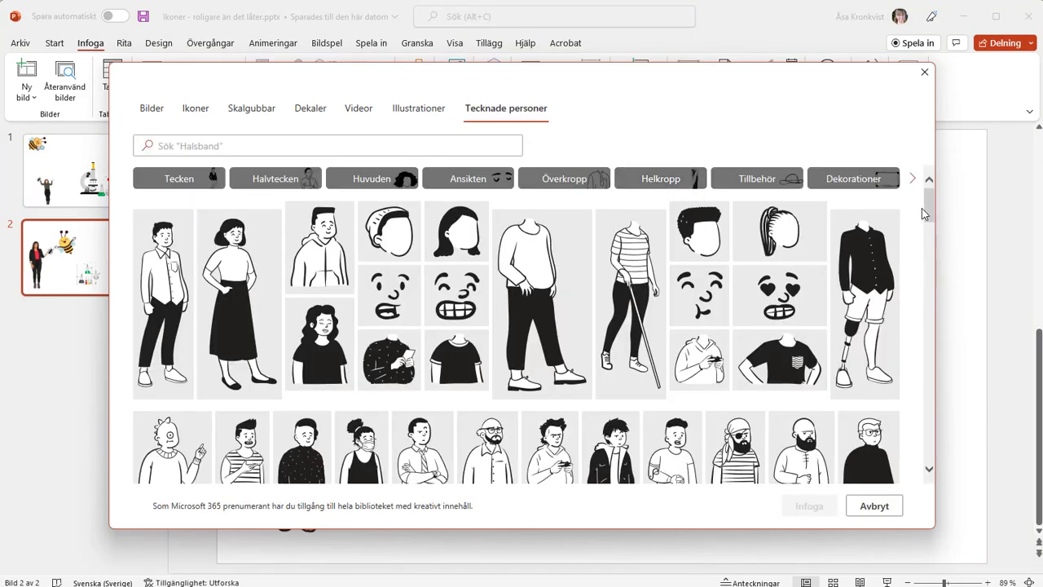
{"action": "mouse_move", "coordinate": [929, 200]}
{"action": "left_mouse_down"}
{"action": "mouse_move", "coordinate": [925, 236]}
{"action": "mouse_move", "coordinate": [919, 181]}
{"action": "left_mouse_up"}
{"action": "left_click", "coordinate": [652, 181]}
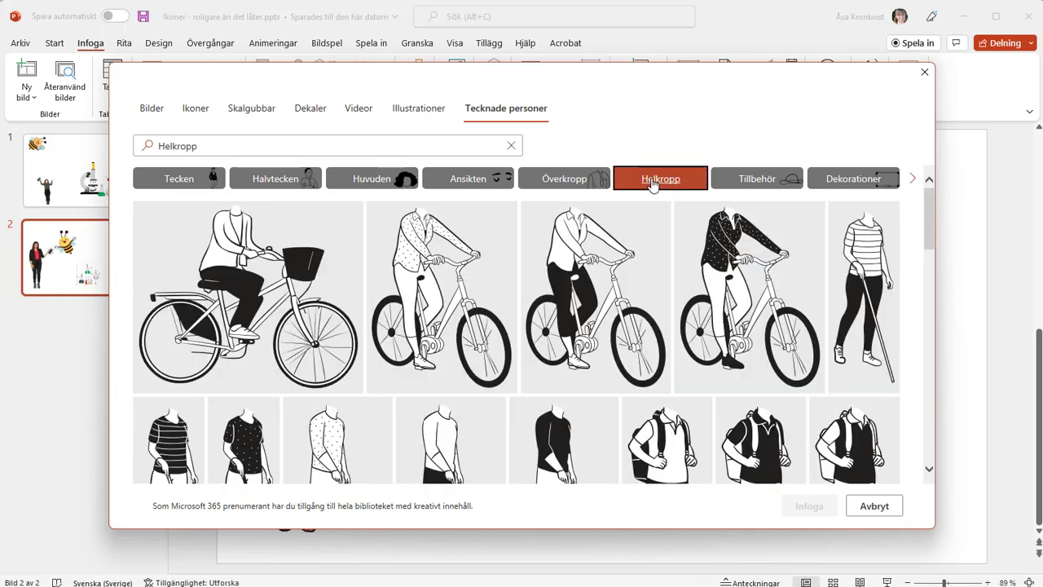
{"action": "left_click", "coordinate": [587, 235]}
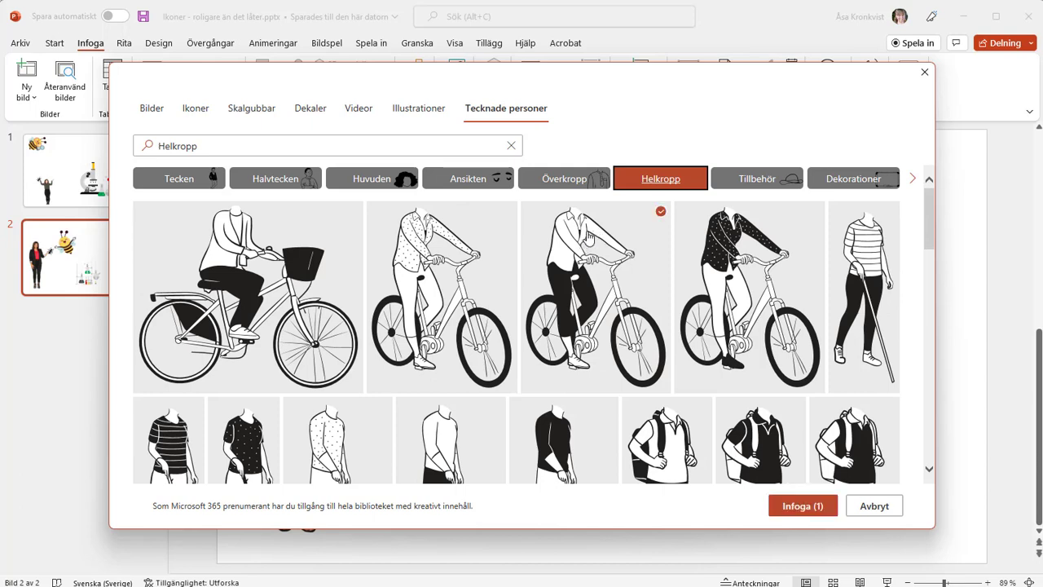
{"action": "left_click", "coordinate": [362, 179]}
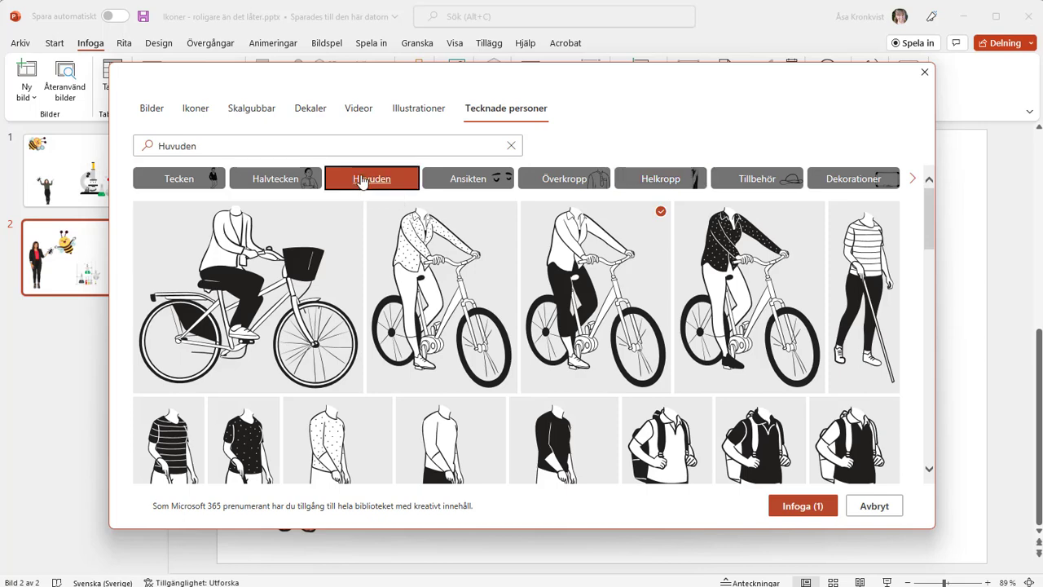
{"action": "left_click", "coordinate": [421, 232]}
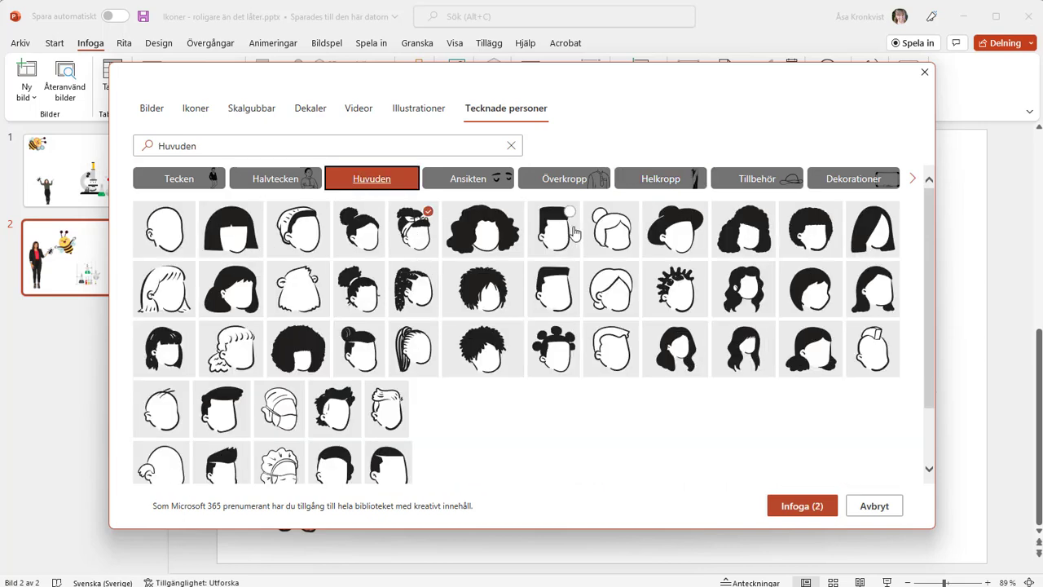
{"action": "left_click", "coordinate": [476, 179]}
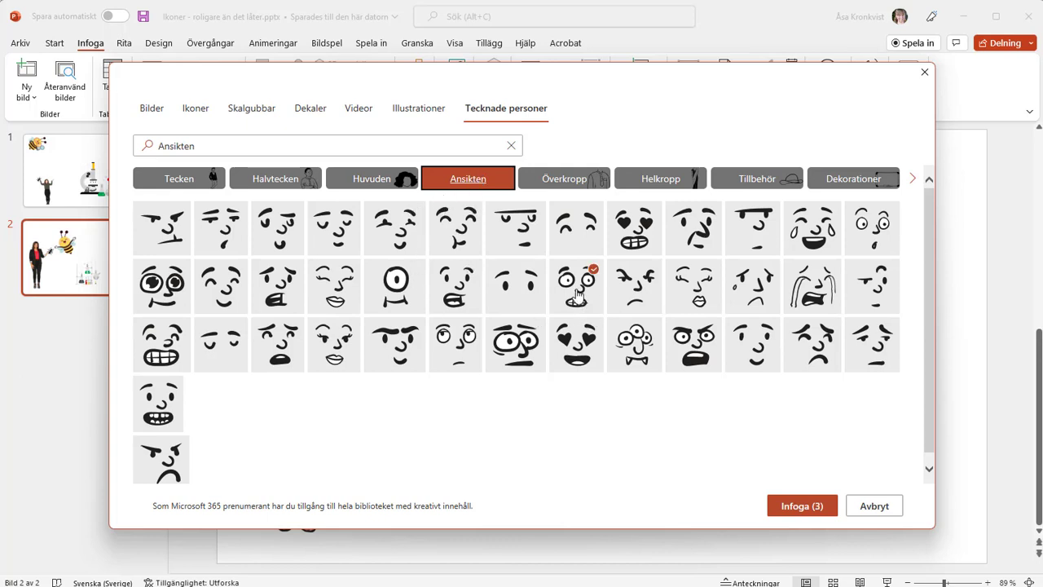
{"action": "left_click", "coordinate": [804, 505]}
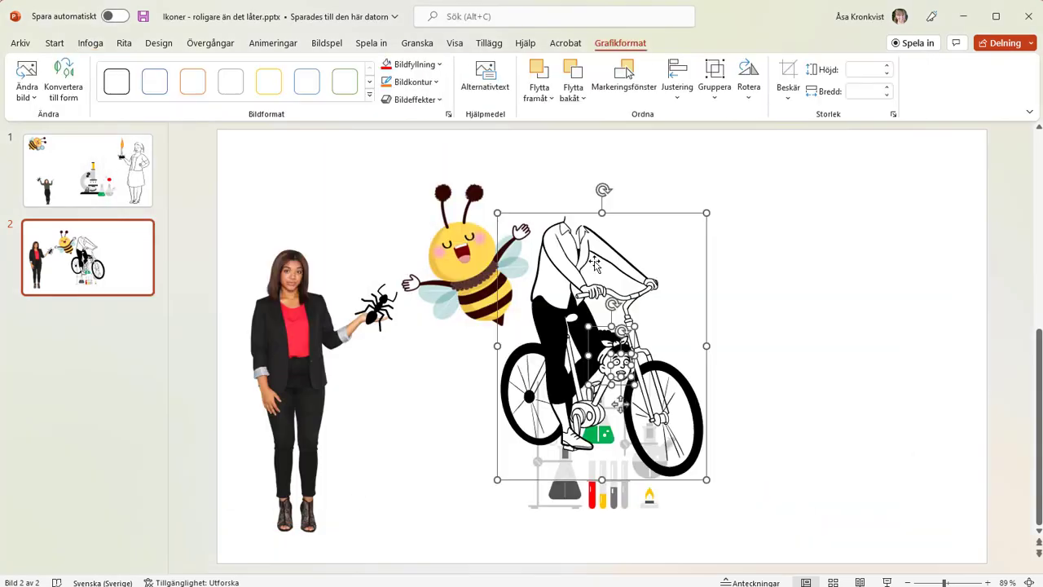
Step: Move the cyclist to the right and position the cartoon head on the rider's neck
{"action": "left_click_drag", "start_coordinate": [571, 277], "coordinate": [781, 286]}
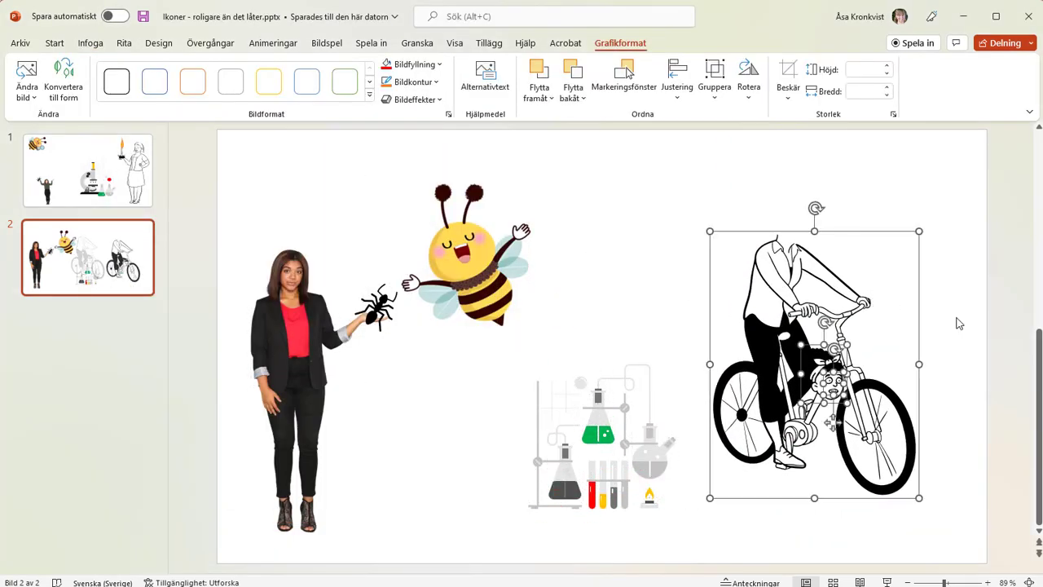
{"action": "left_click", "coordinate": [967, 362]}
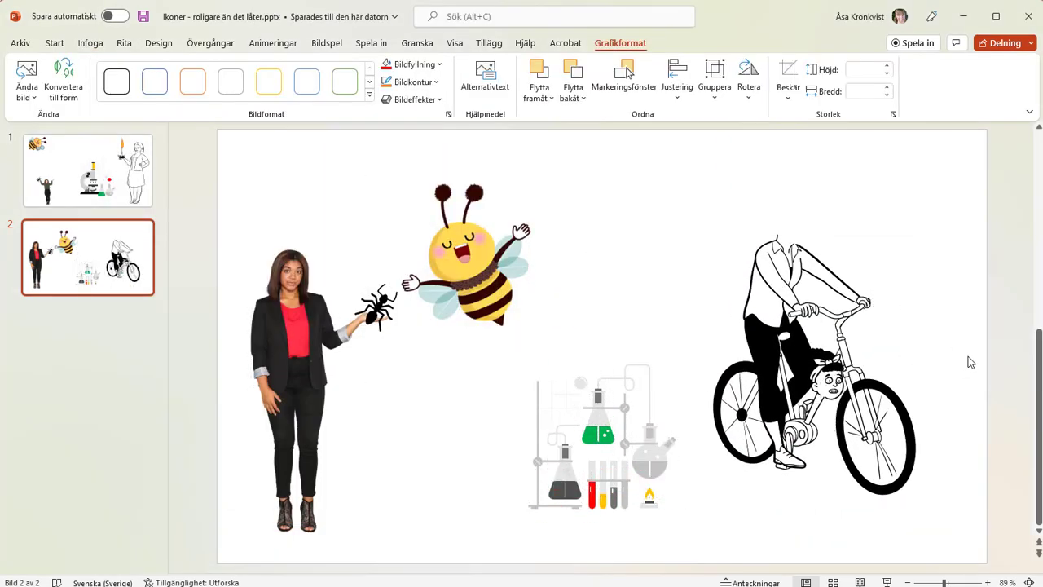
{"action": "left_click", "coordinate": [821, 359]}
{"action": "left_click_drag", "start_coordinate": [818, 356], "coordinate": [782, 201]}
{"action": "key", "text": "ctrl+Up"}
{"action": "key", "text": "ctrl+Up"}
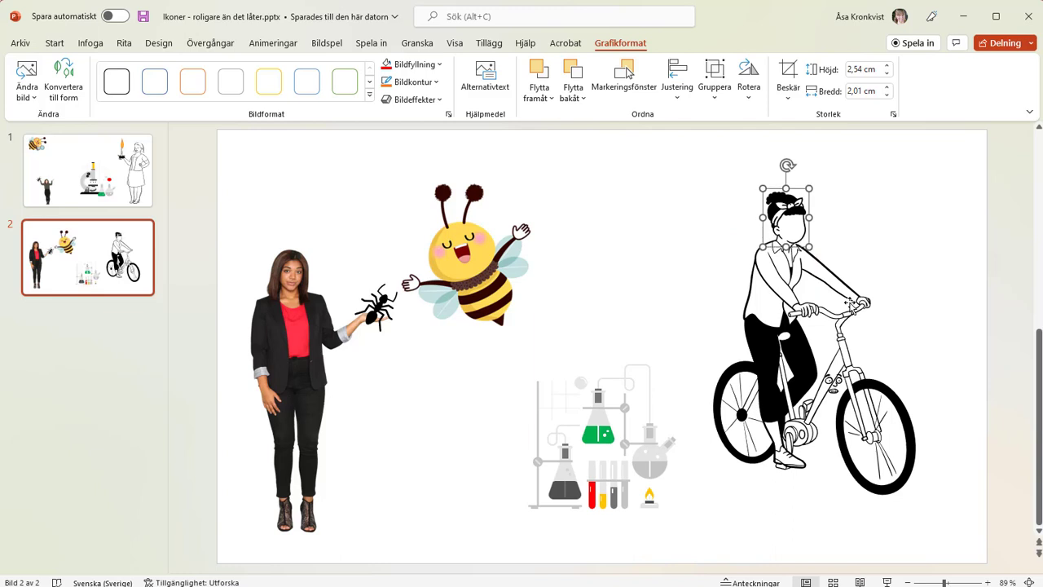
{"action": "key", "text": "ctrl+Left"}
{"action": "key", "text": "ctrl+Up"}
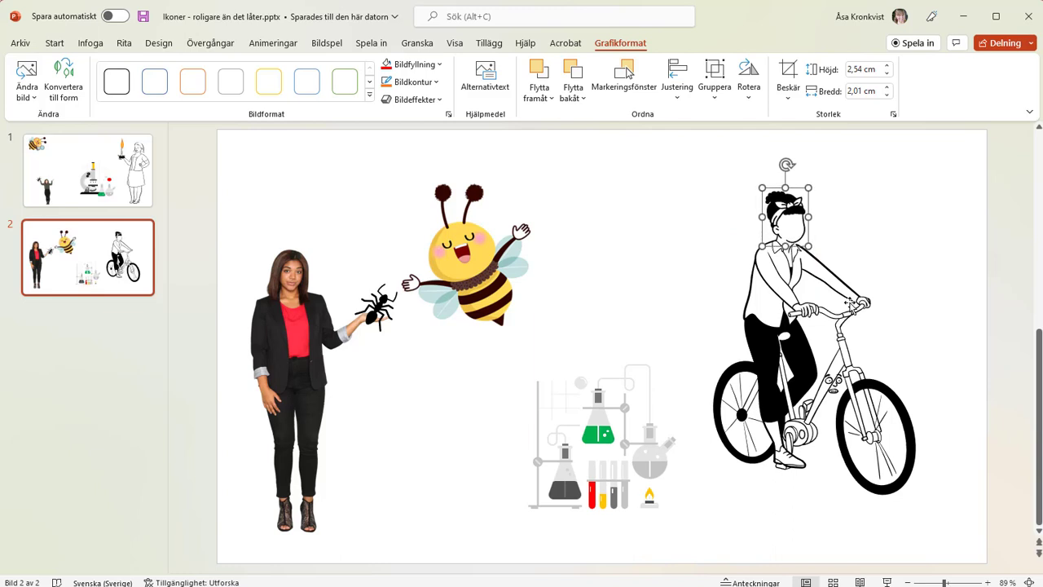
{"action": "left_click", "coordinate": [938, 305]}
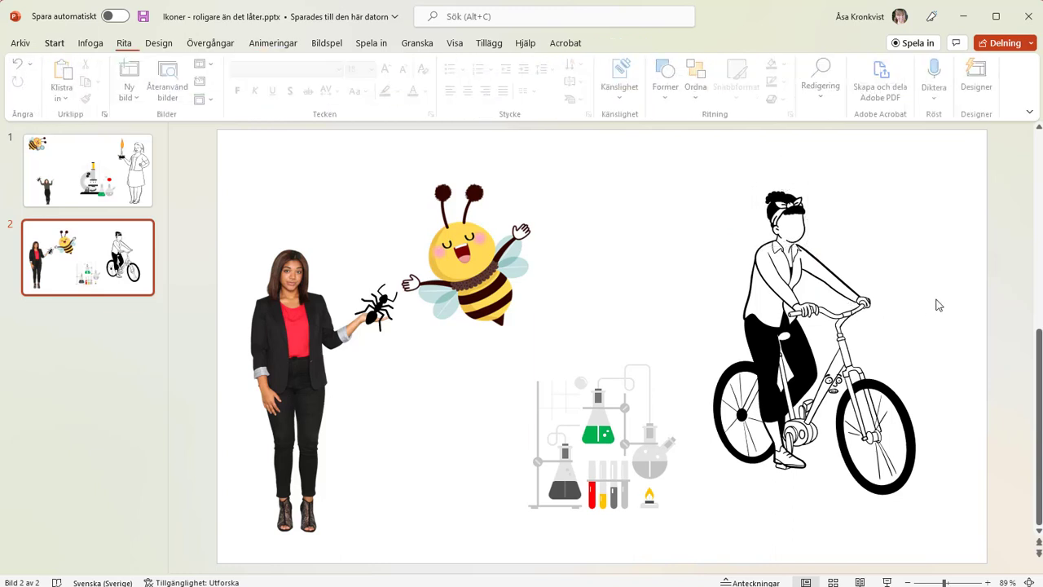
Step: Fit the cartoon face onto the rider's head, then select the whole figure
{"action": "left_click", "coordinate": [834, 386]}
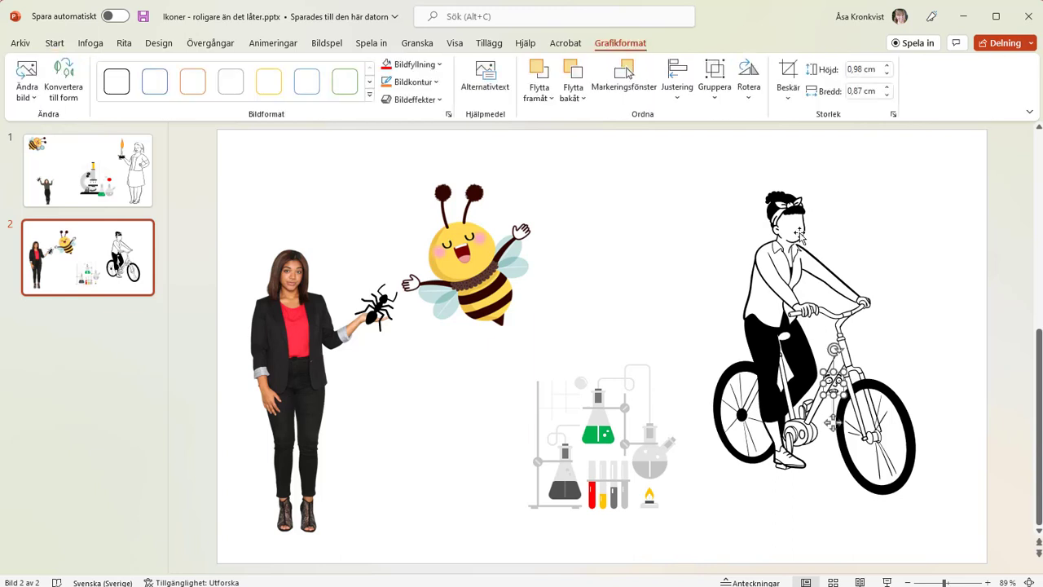
{"action": "mouse_move", "coordinate": [834, 379]}
{"action": "left_mouse_down"}
{"action": "mouse_move", "coordinate": [792, 205]}
{"action": "mouse_move", "coordinate": [795, 218]}
{"action": "left_mouse_up"}
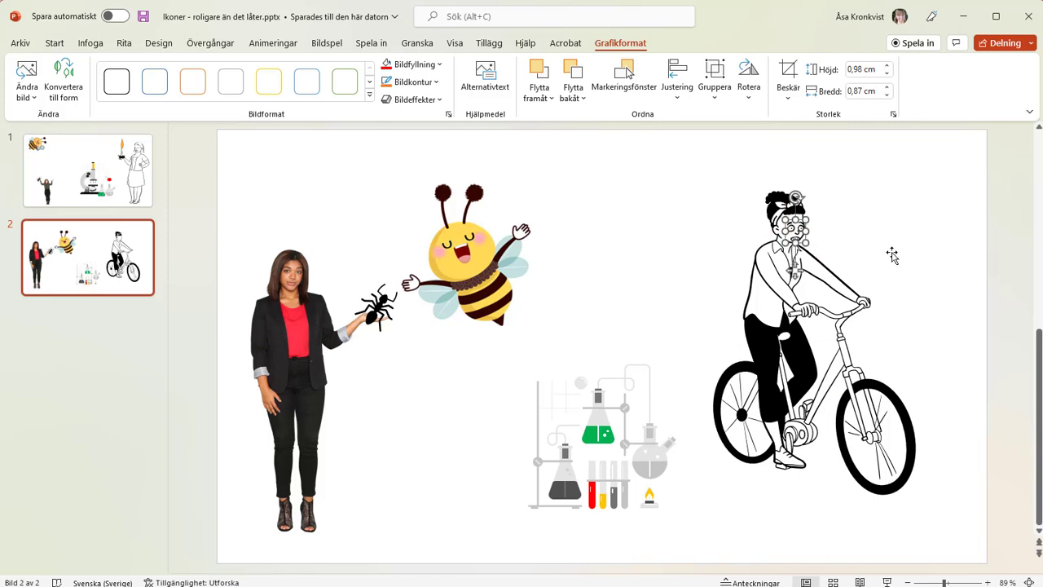
{"action": "key", "text": "Up"}
{"action": "key", "text": "Up"}
{"action": "key", "text": "Up"}
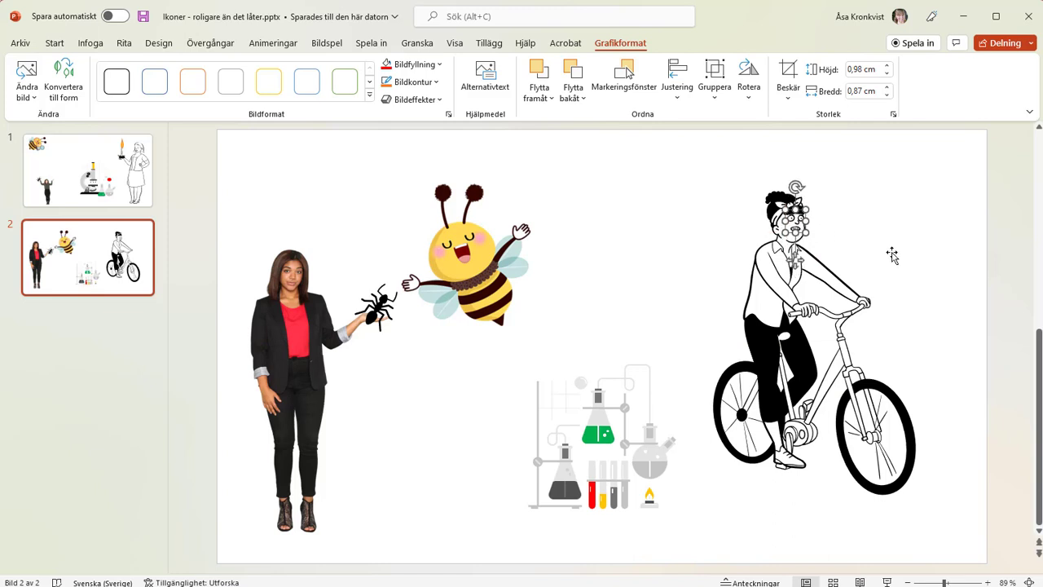
{"action": "key", "text": "Up"}
{"action": "key", "text": "Escape"}
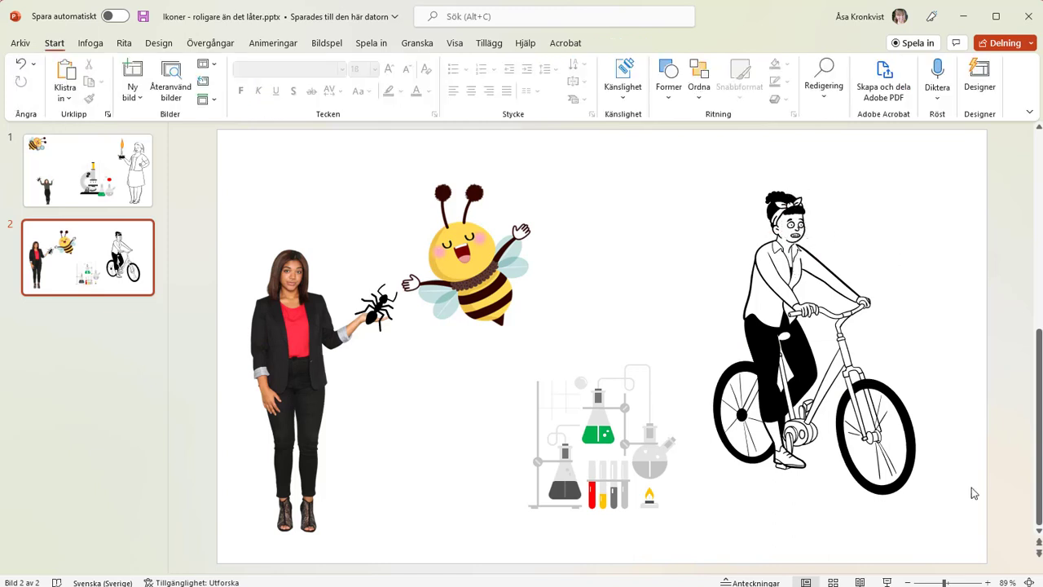
{"action": "mouse_move", "coordinate": [1014, 556]}
{"action": "left_mouse_down"}
{"action": "mouse_move", "coordinate": [681, 142]}
{"action": "mouse_move", "coordinate": [667, 143]}
{"action": "left_mouse_up"}
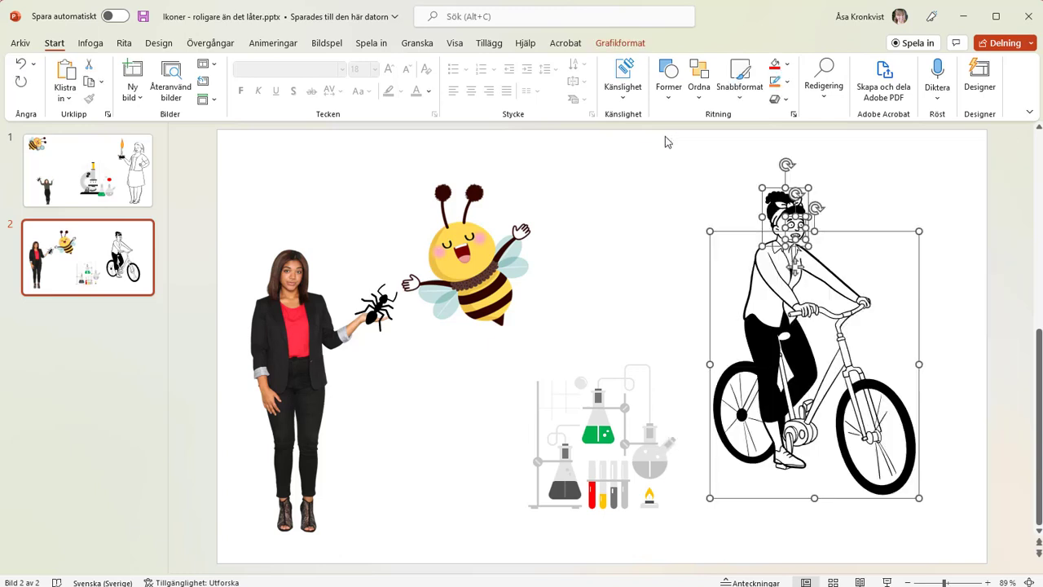
Step: Group the cyclist, head and face, then flip the group horizontally with Vänd vågrätt
{"action": "left_click", "coordinate": [699, 85]}
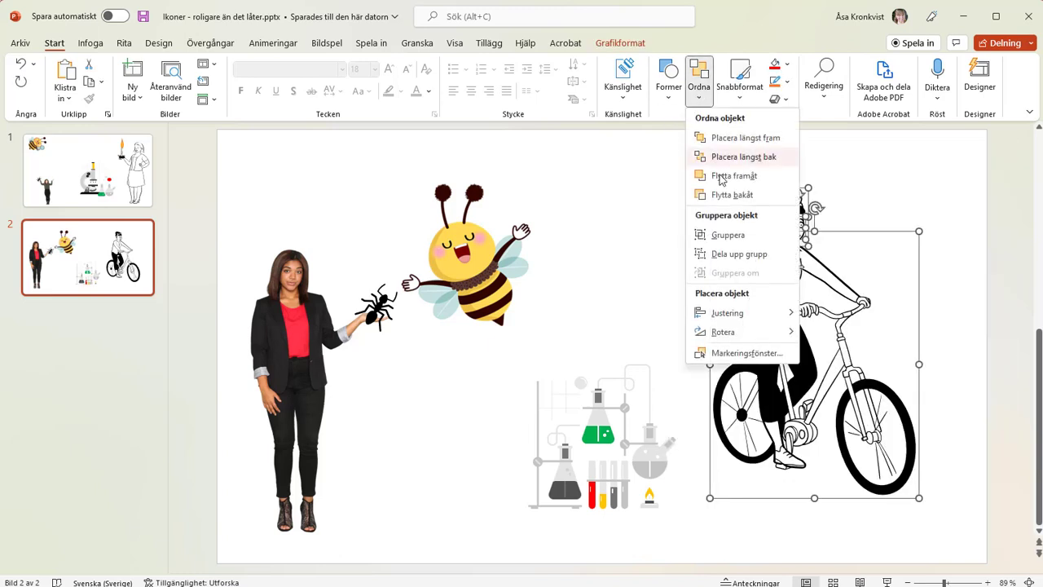
{"action": "left_click", "coordinate": [722, 234]}
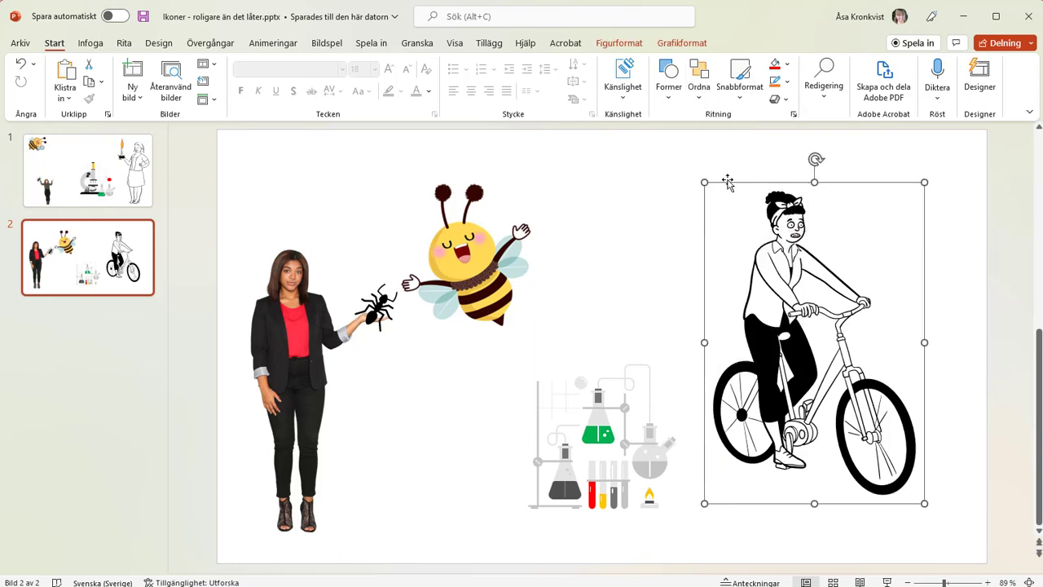
{"action": "left_click", "coordinate": [699, 91]}
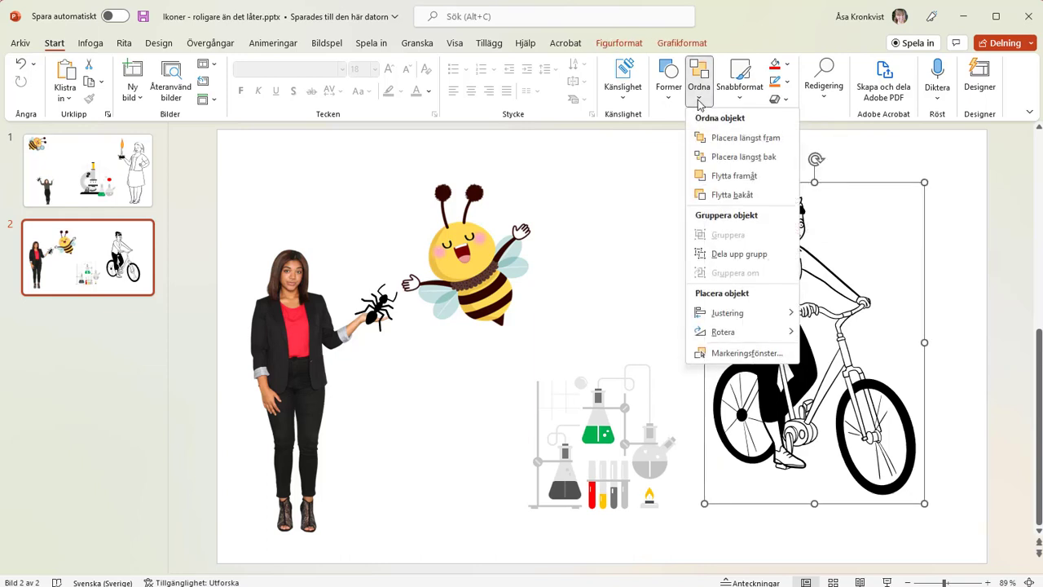
{"action": "mouse_move", "coordinate": [723, 332]}
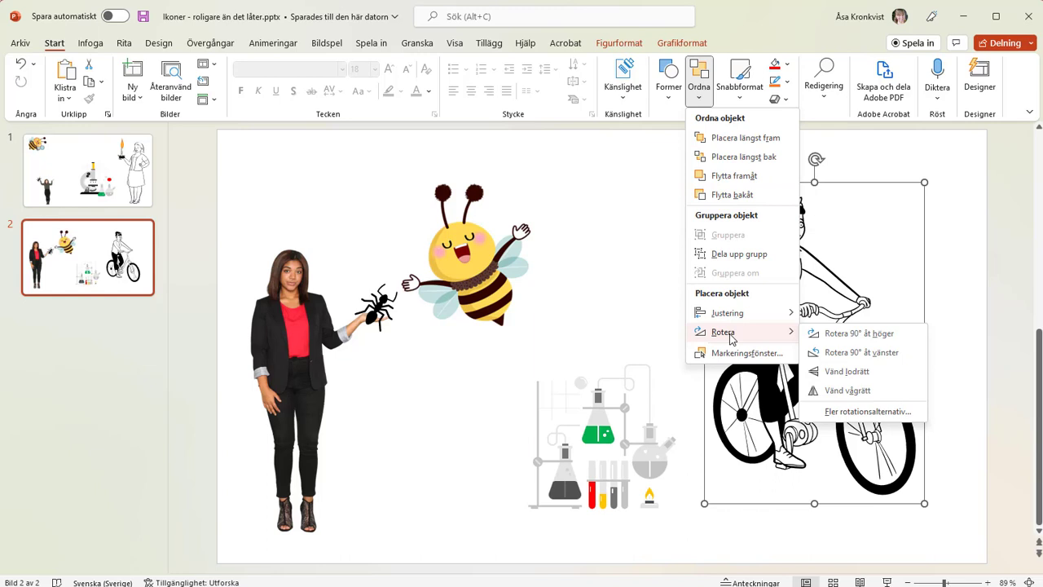
{"action": "left_click", "coordinate": [845, 391]}
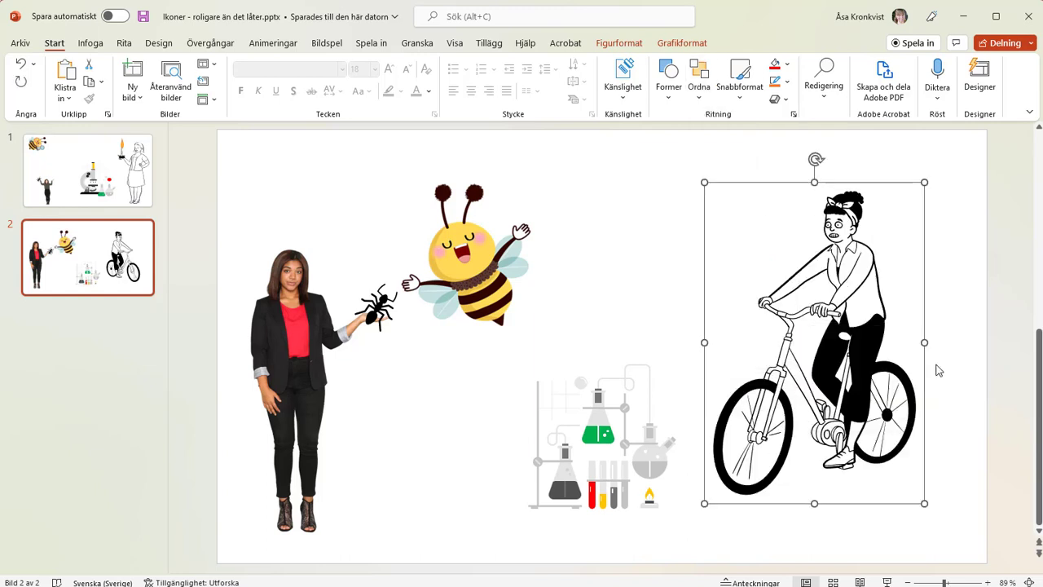
{"action": "left_click", "coordinate": [993, 374]}
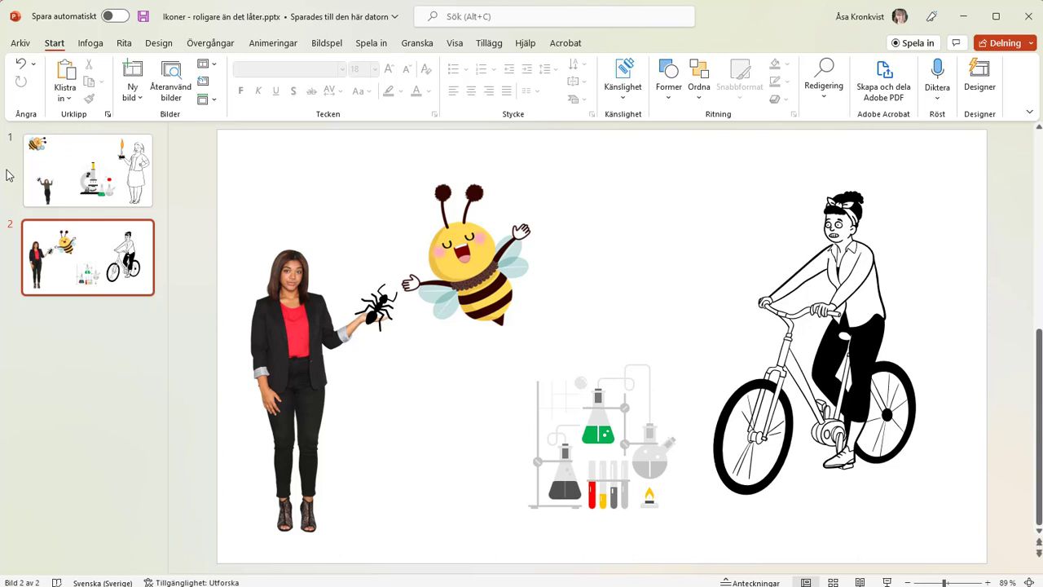
Step: Undo to restore the deleted sky-and-beach background picture
{"action": "left_click", "coordinate": [21, 65]}
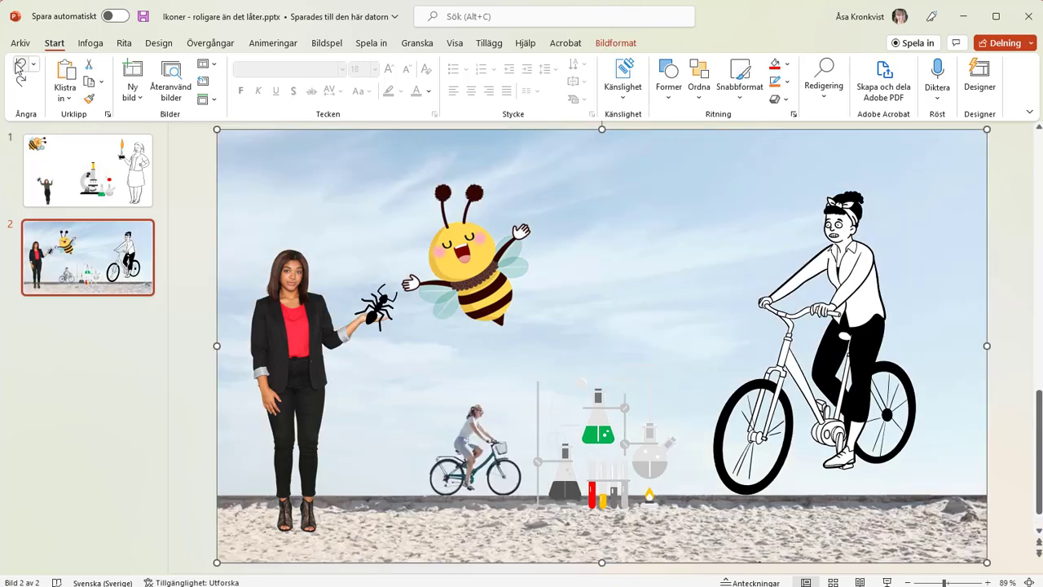